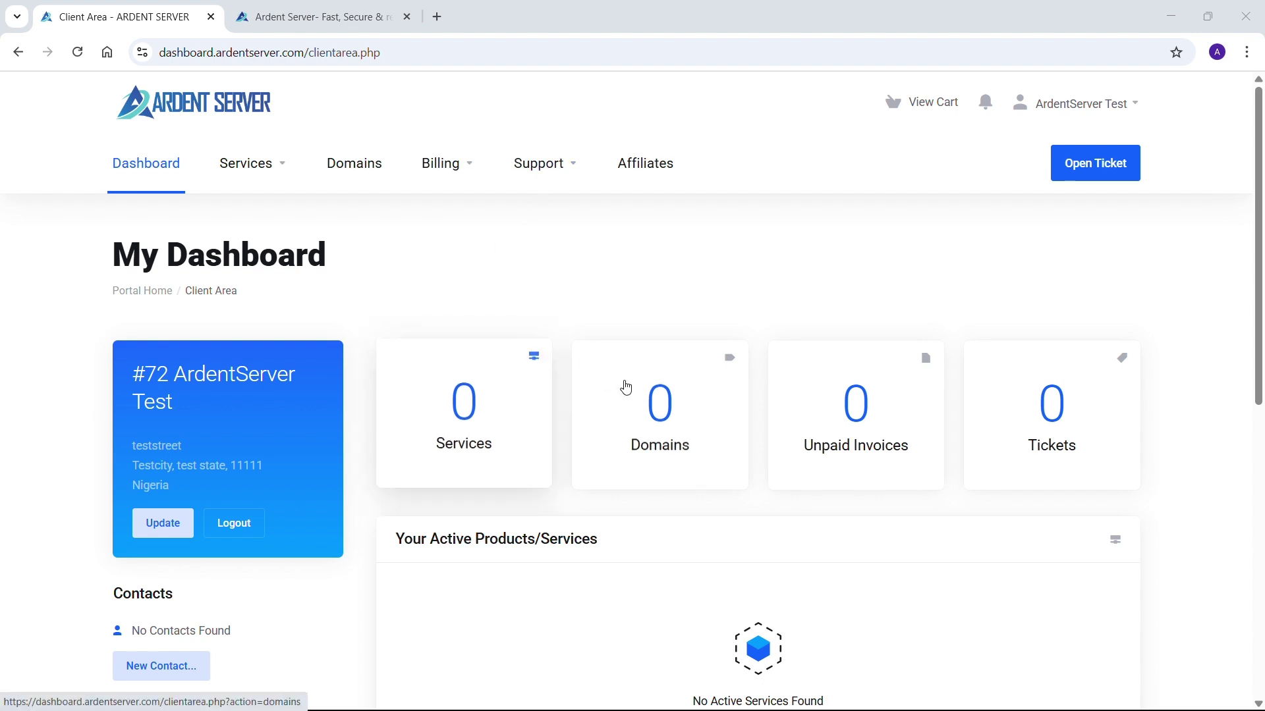
- Go from the client dashboard to the domains list and open the page for registering a new domain
{"action": "scroll", "coordinate": [644, 405], "scroll_direction": "down", "scroll_amount": 3}
{"action": "scroll", "coordinate": [647, 404], "scroll_direction": "down", "scroll_amount": 3}
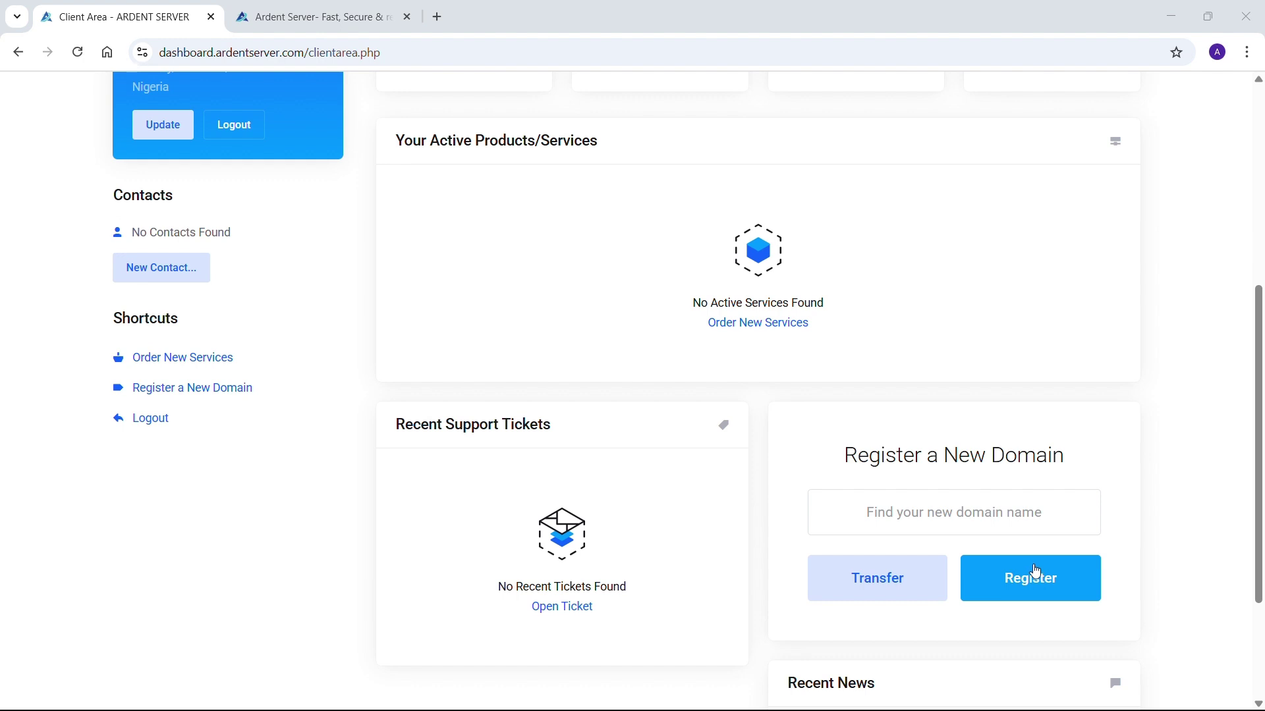
{"action": "scroll", "coordinate": [934, 443], "scroll_direction": "up", "scroll_amount": 3}
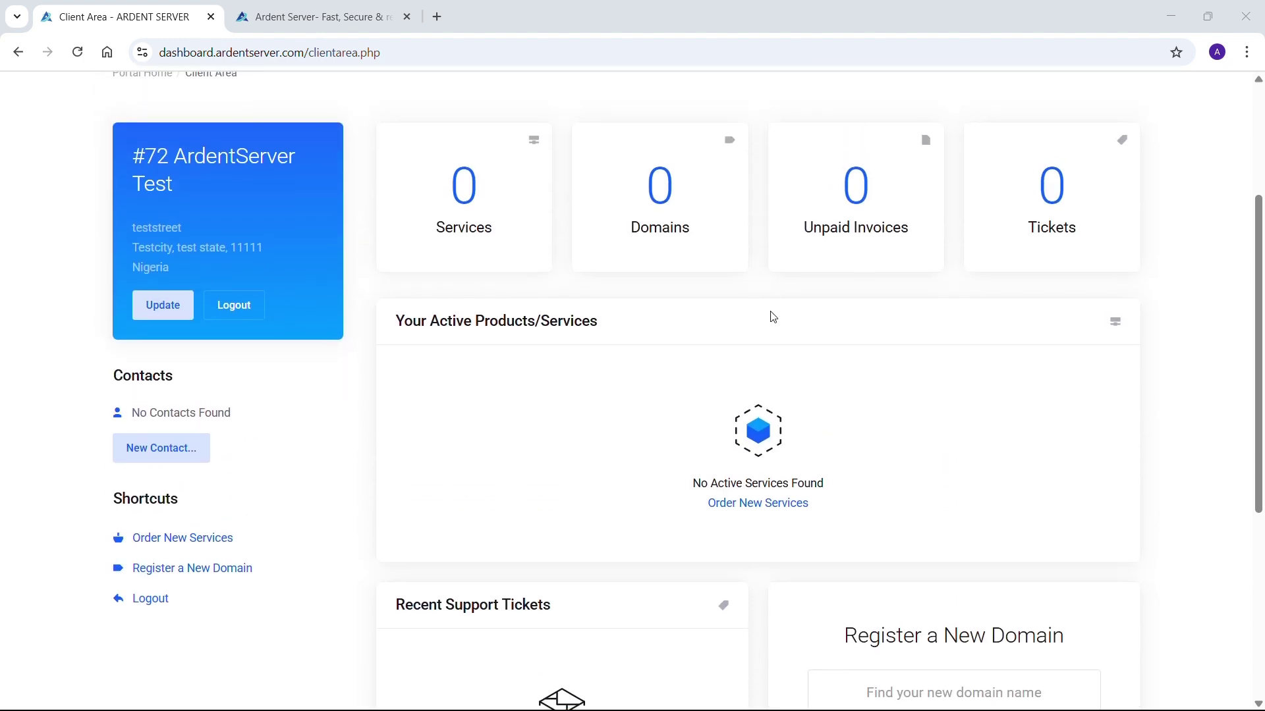
{"action": "left_click", "coordinate": [676, 209]}
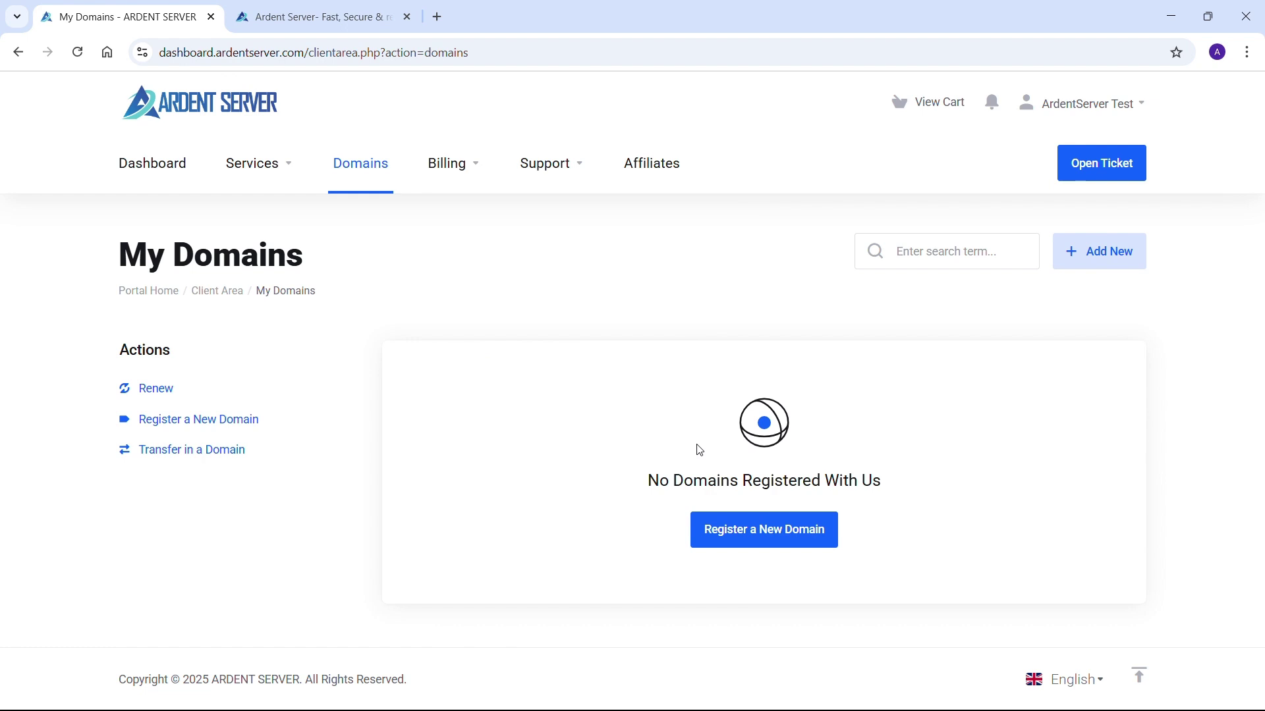
{"action": "left_click", "coordinate": [740, 535]}
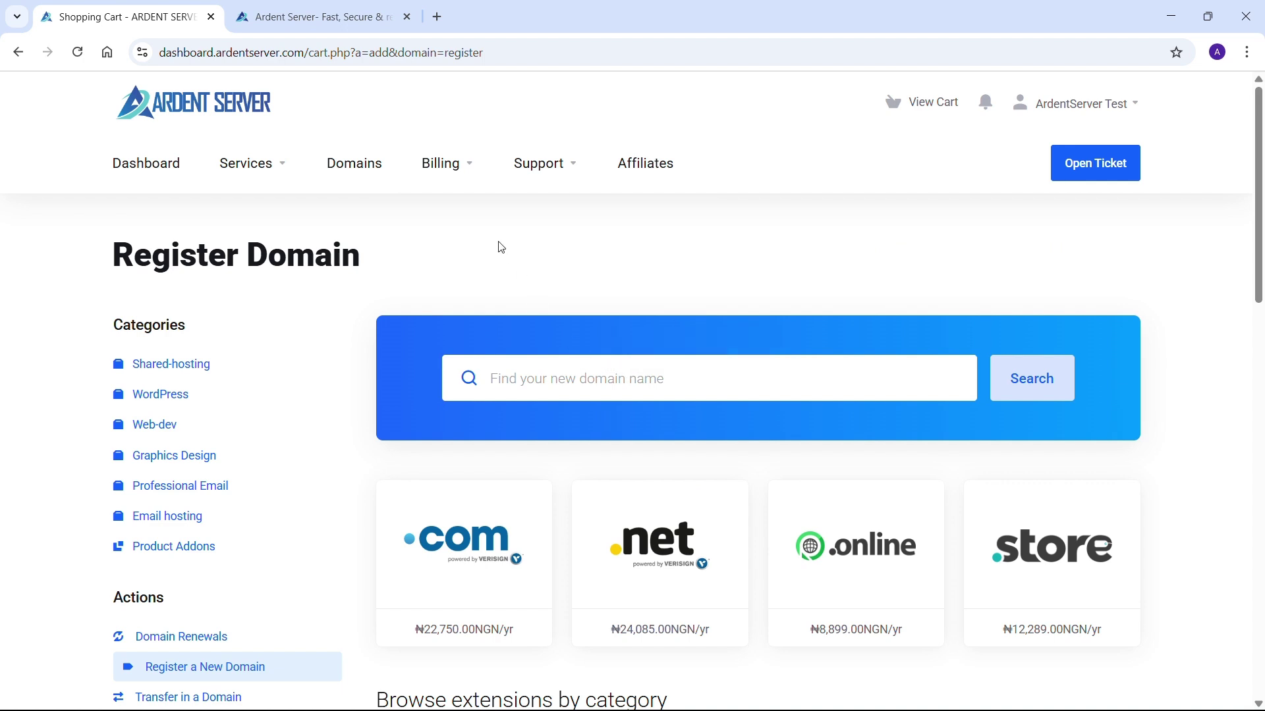
- Switch to the Ardent Server homepage and search for the availability of the domain ardentservertest.com
{"action": "left_click", "coordinate": [340, 15]}
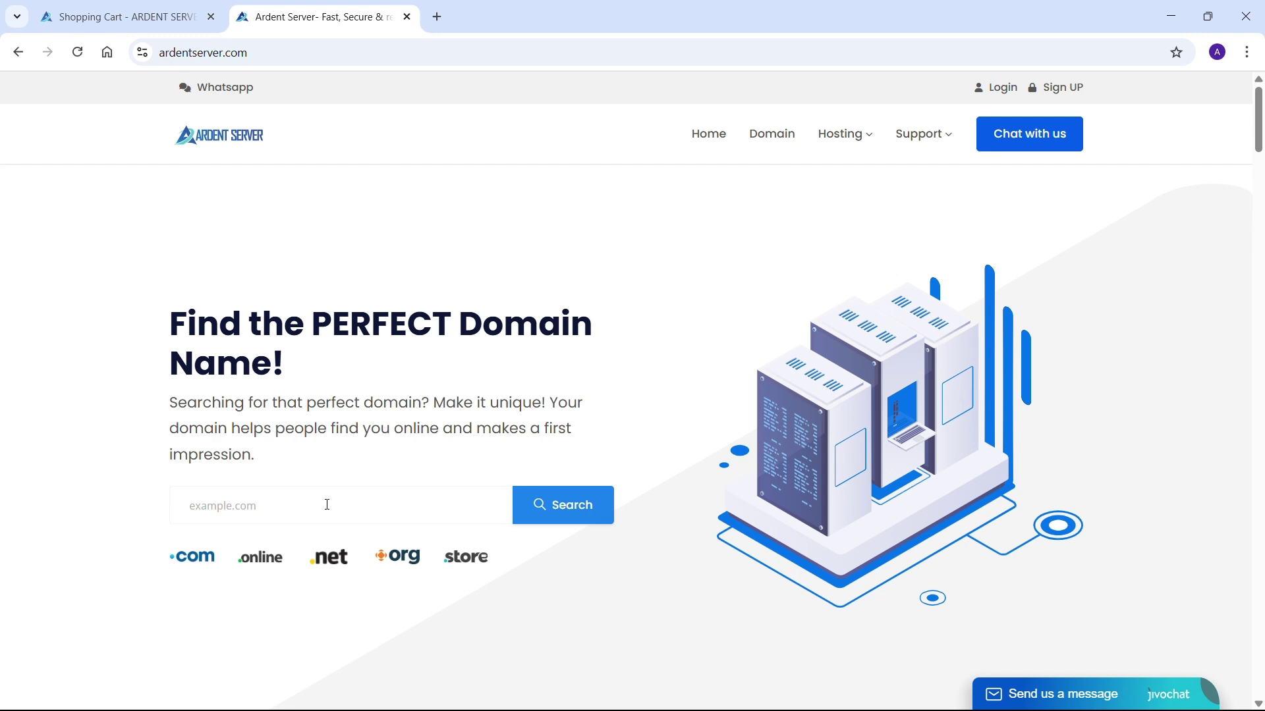
{"action": "left_click", "coordinate": [327, 505]}
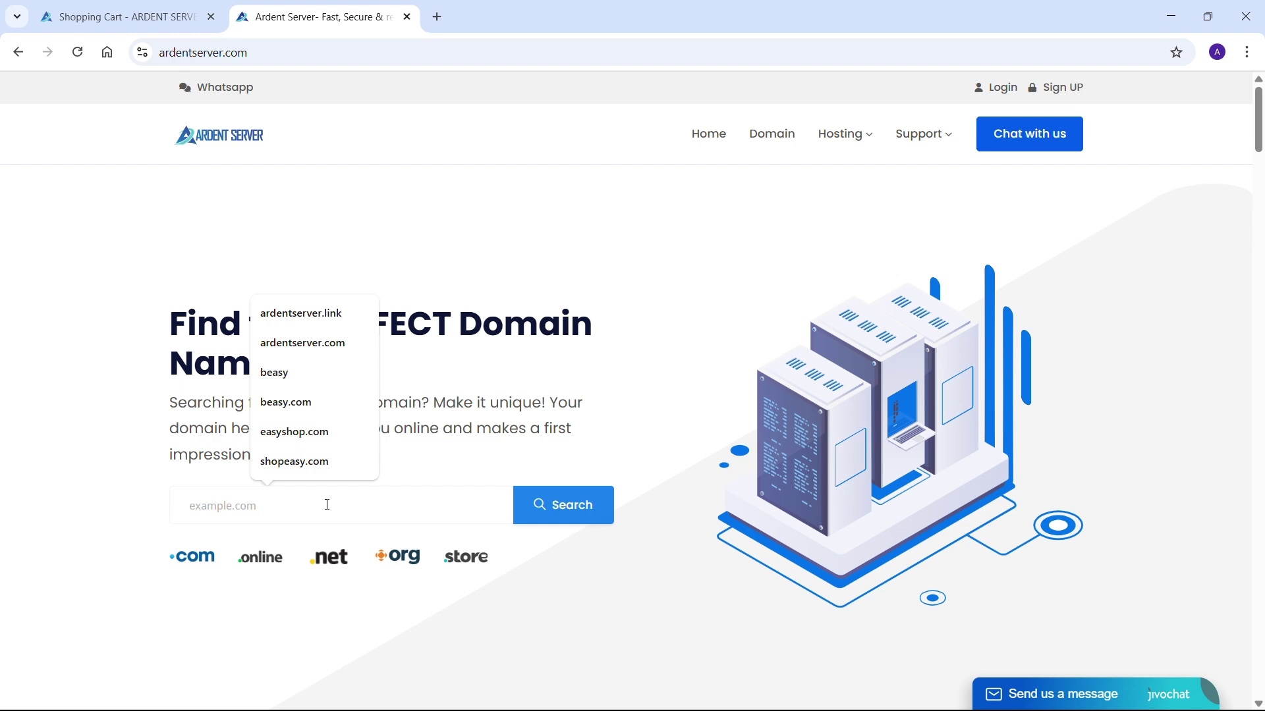
{"action": "type", "text": "ardent"}
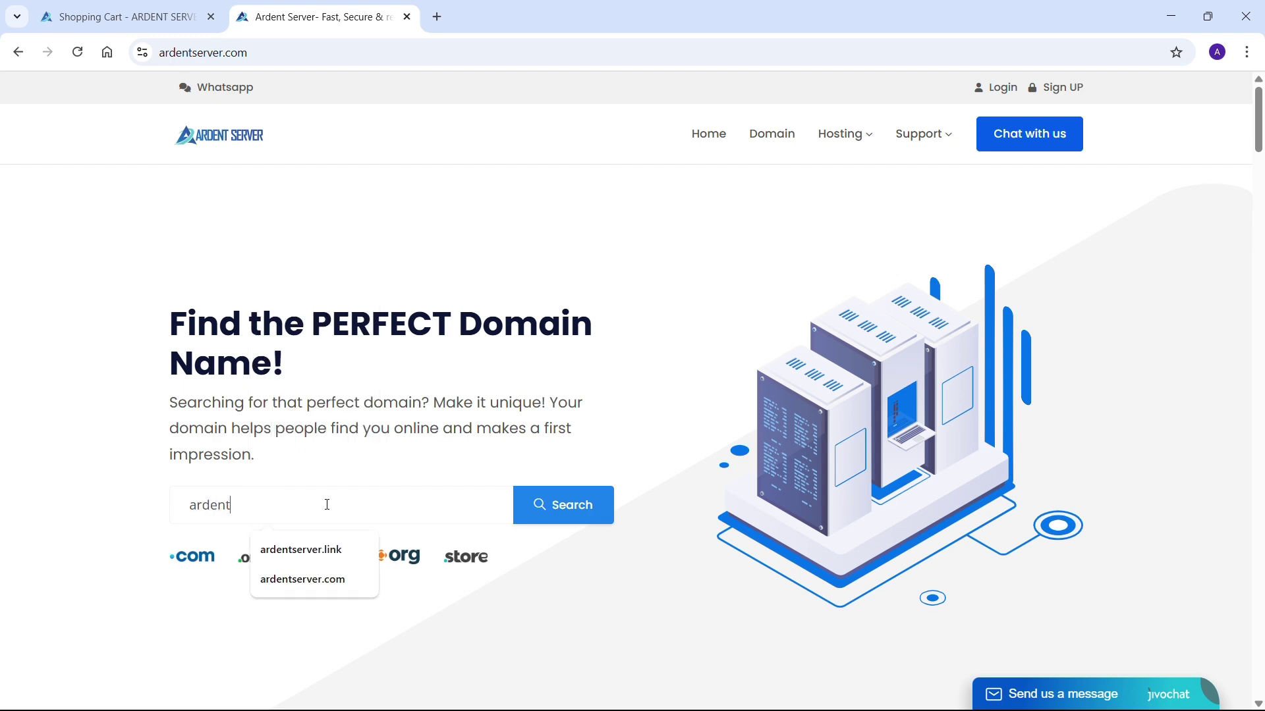
{"action": "type", "text": "servertest"}
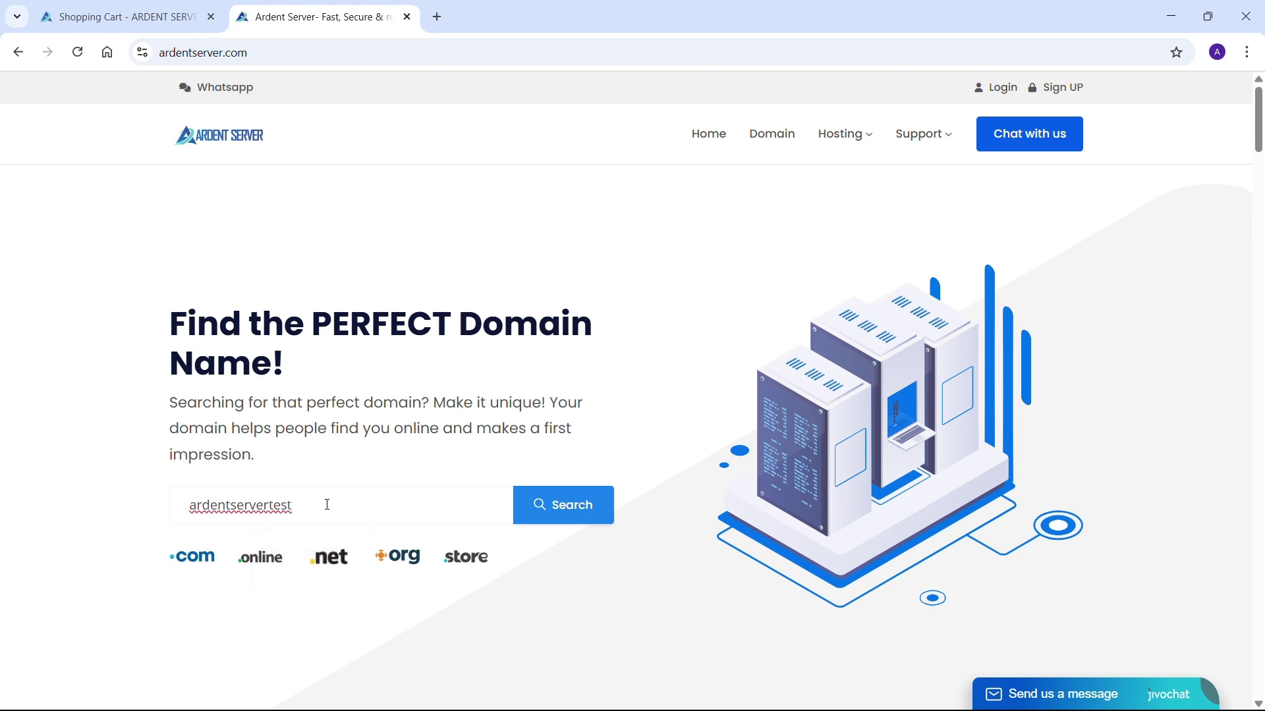
{"action": "type", "text": ".com"}
{"action": "key", "text": "Return"}
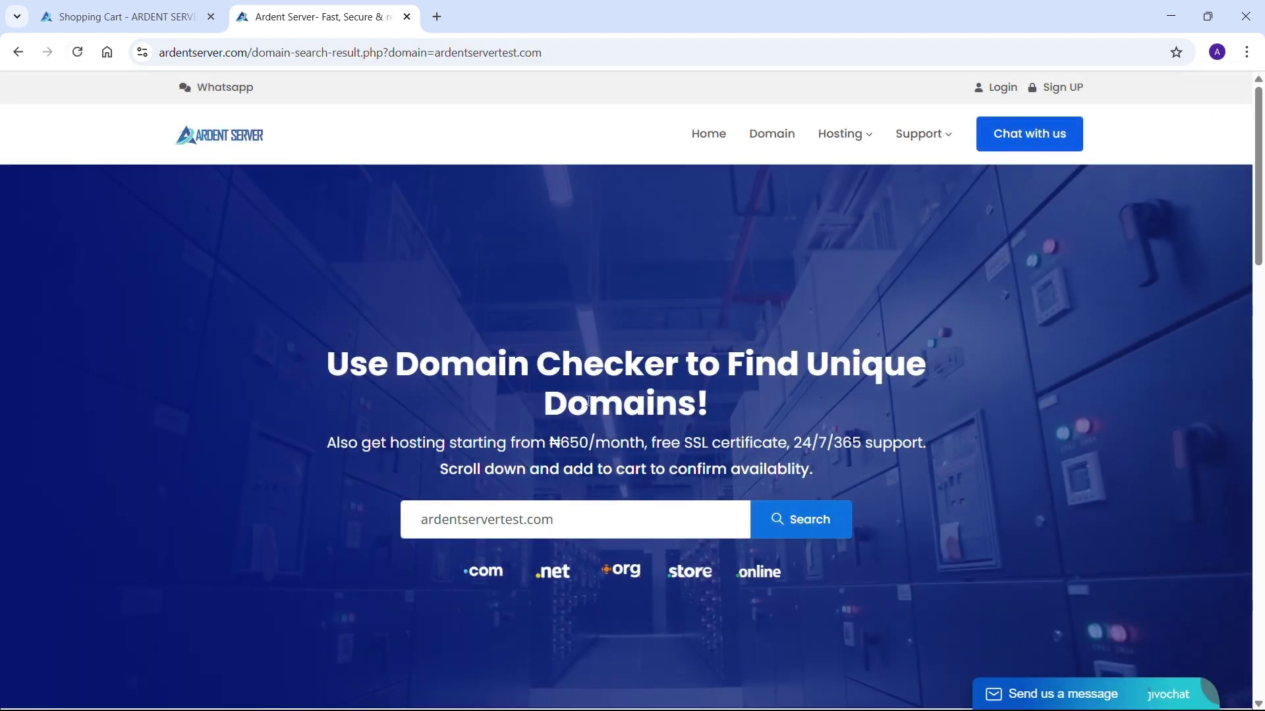
{"action": "scroll", "coordinate": [588, 401], "scroll_direction": "down", "scroll_amount": 1}
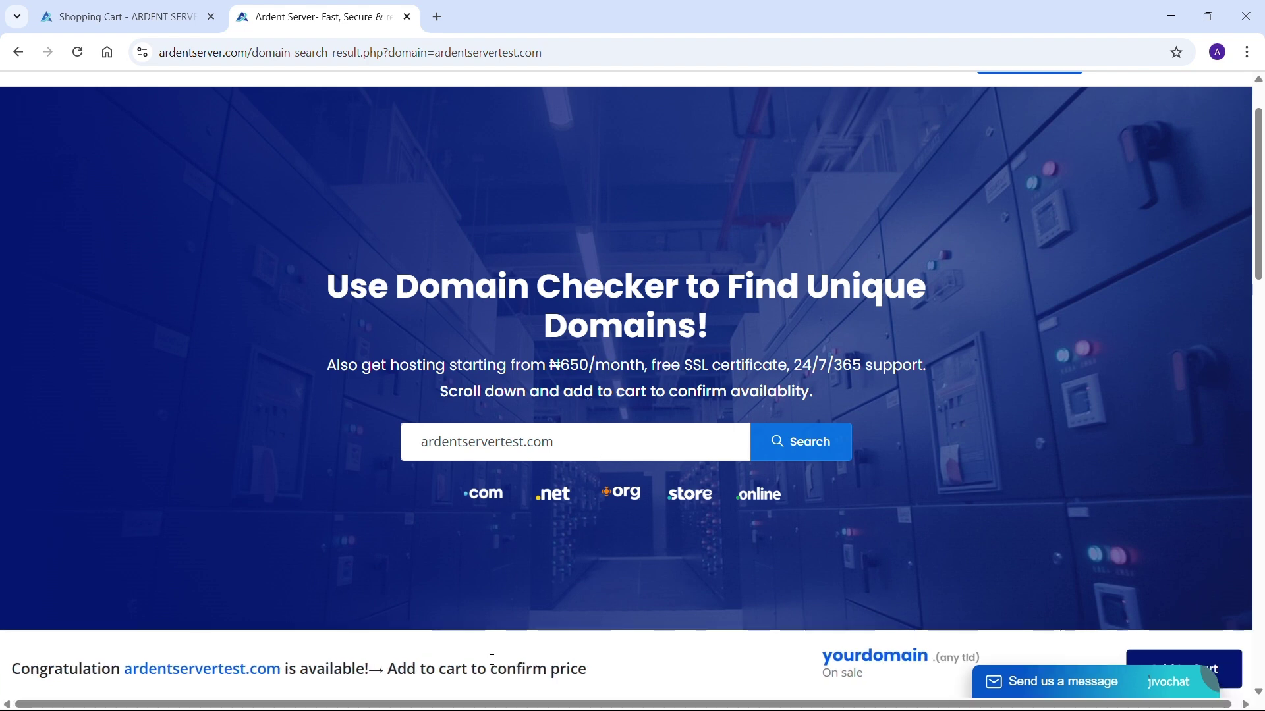
{"action": "scroll", "coordinate": [689, 606], "scroll_direction": "down", "scroll_amount": 3}
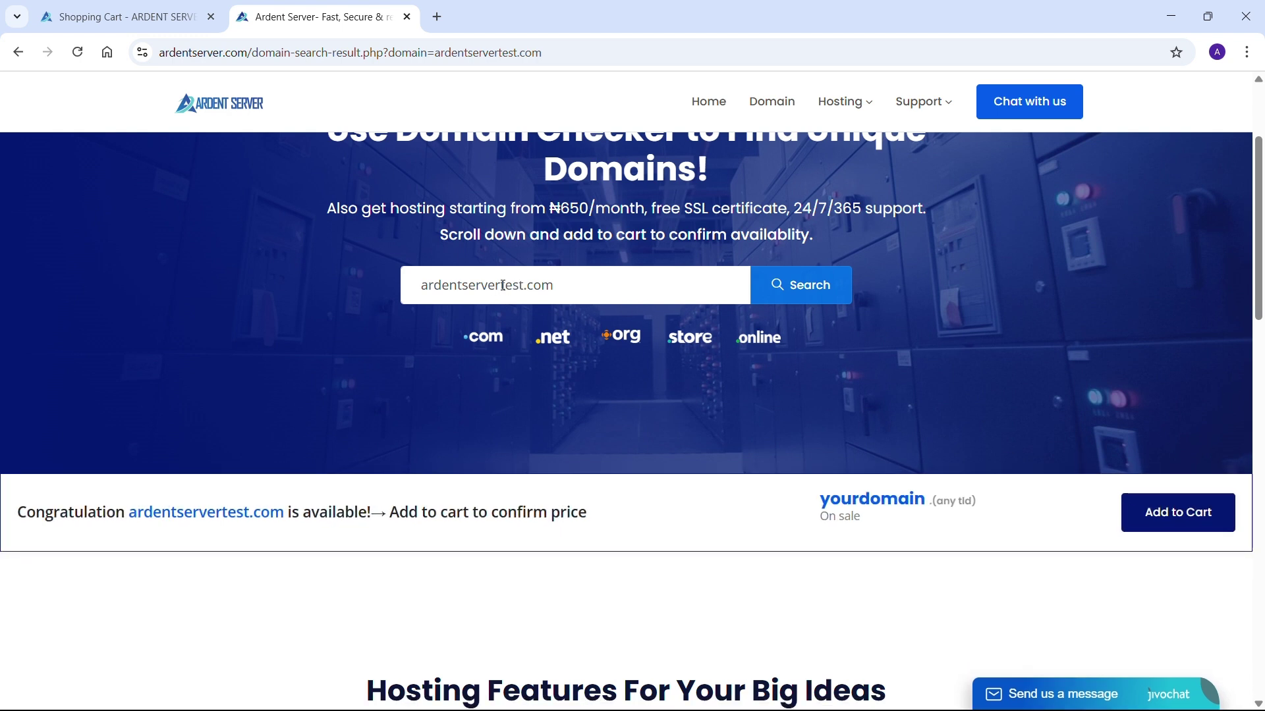
- Shorten the searched domain name to ardentserver.com and check its availability
{"action": "left_click_drag", "start_coordinate": [500, 285], "coordinate": [525, 285]}
{"action": "key", "text": "BackSpace"}
{"action": "key", "text": "Return"}
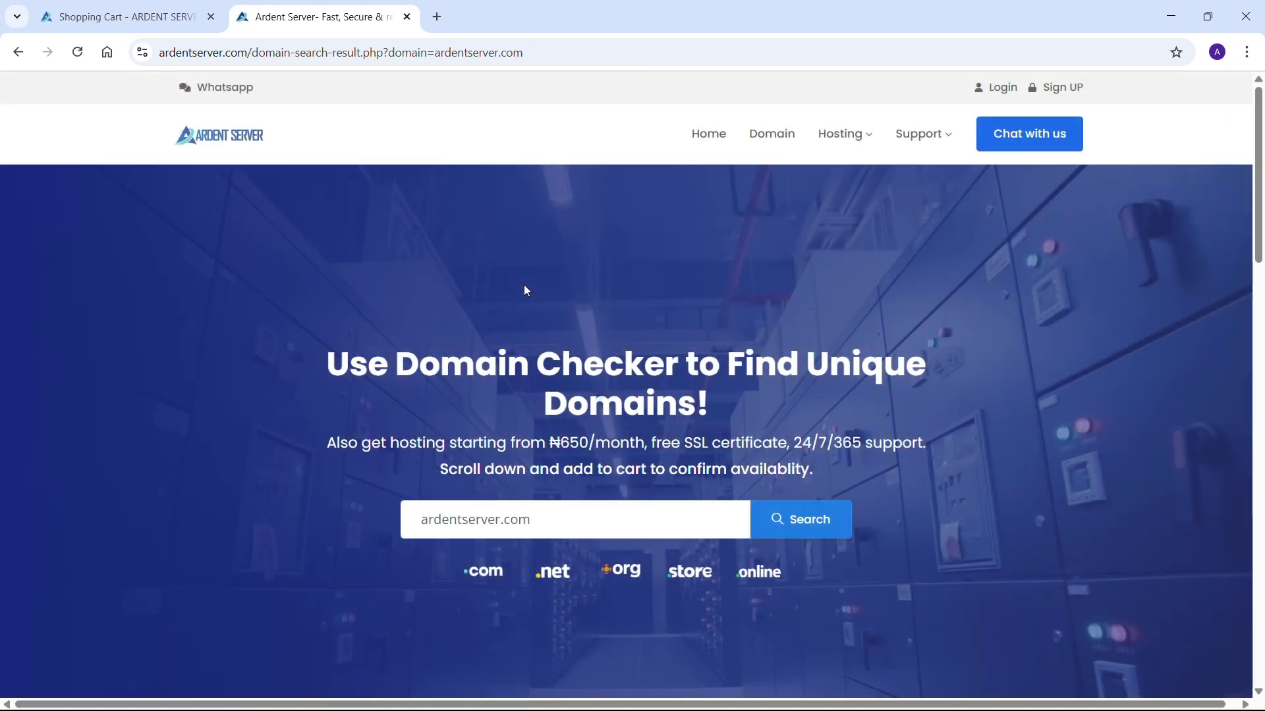
{"action": "scroll", "coordinate": [524, 290], "scroll_direction": "down", "scroll_amount": 3}
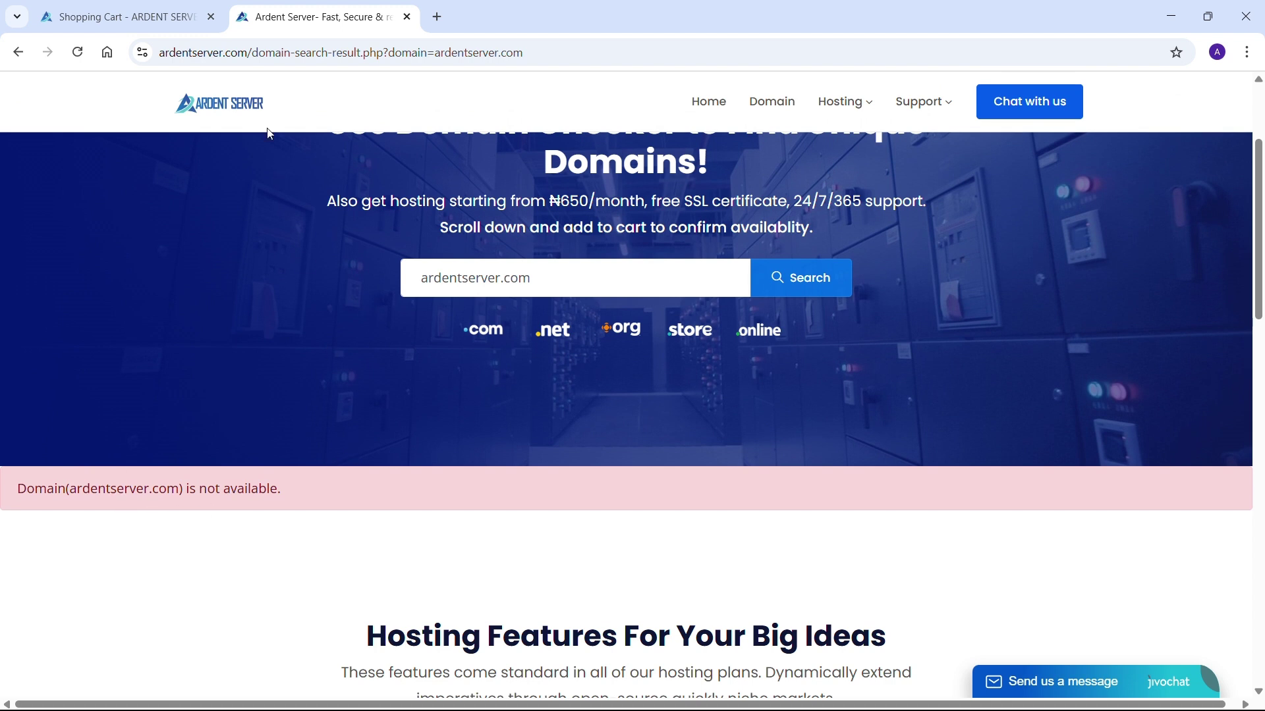
- Search for ardentservertest.com again and take it to the shopping cart's registration page, closing the older registration tab
{"action": "left_click", "coordinate": [499, 280]}
{"action": "type", "text": "test"}
{"action": "key", "text": "Return"}
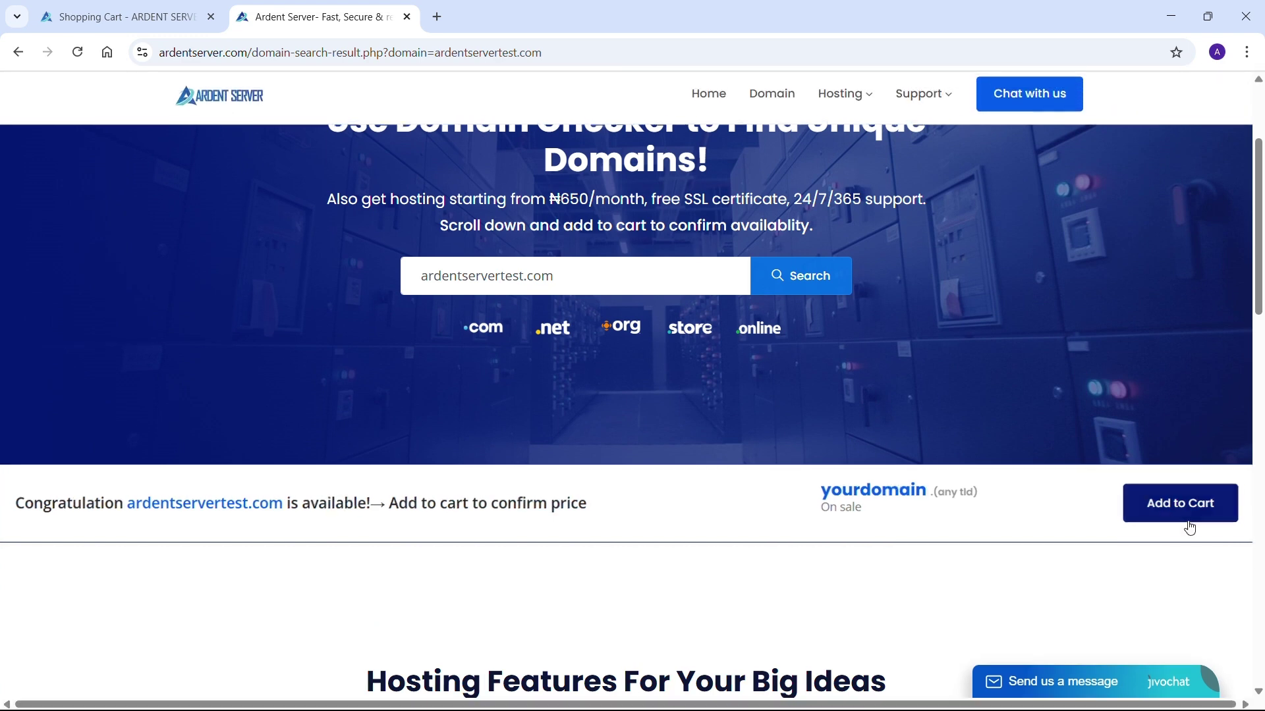
{"action": "left_click", "coordinate": [1191, 515]}
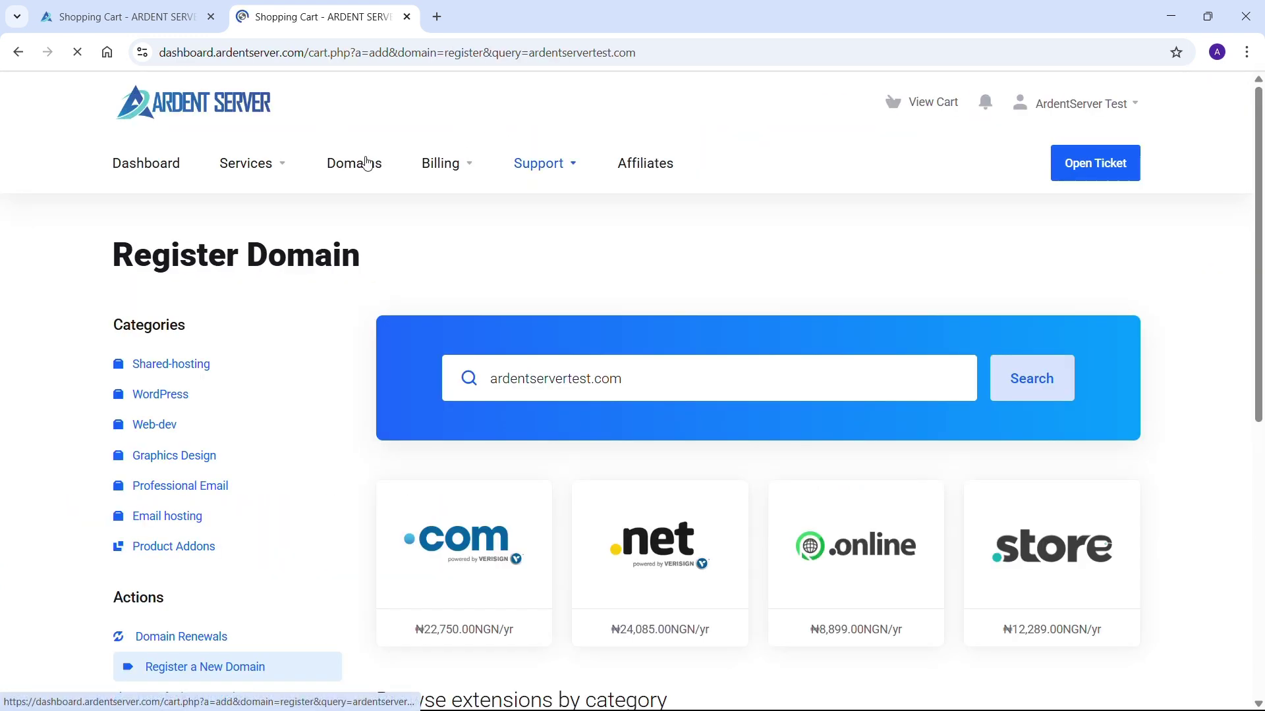
{"action": "left_click", "coordinate": [211, 17]}
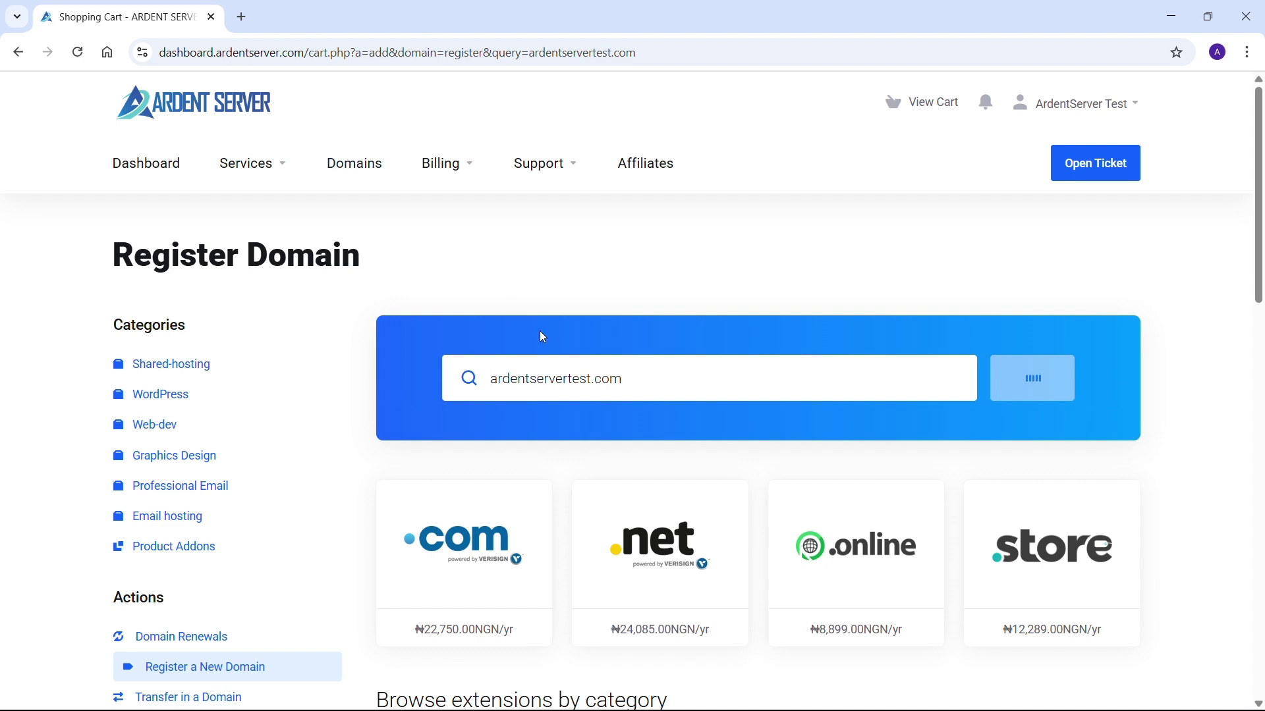
- Add ardentservertest.com to the cart from the domain search result
{"action": "scroll", "coordinate": [590, 415], "scroll_direction": "down", "scroll_amount": 5}
{"action": "scroll", "coordinate": [590, 373], "scroll_direction": "up", "scroll_amount": 1}
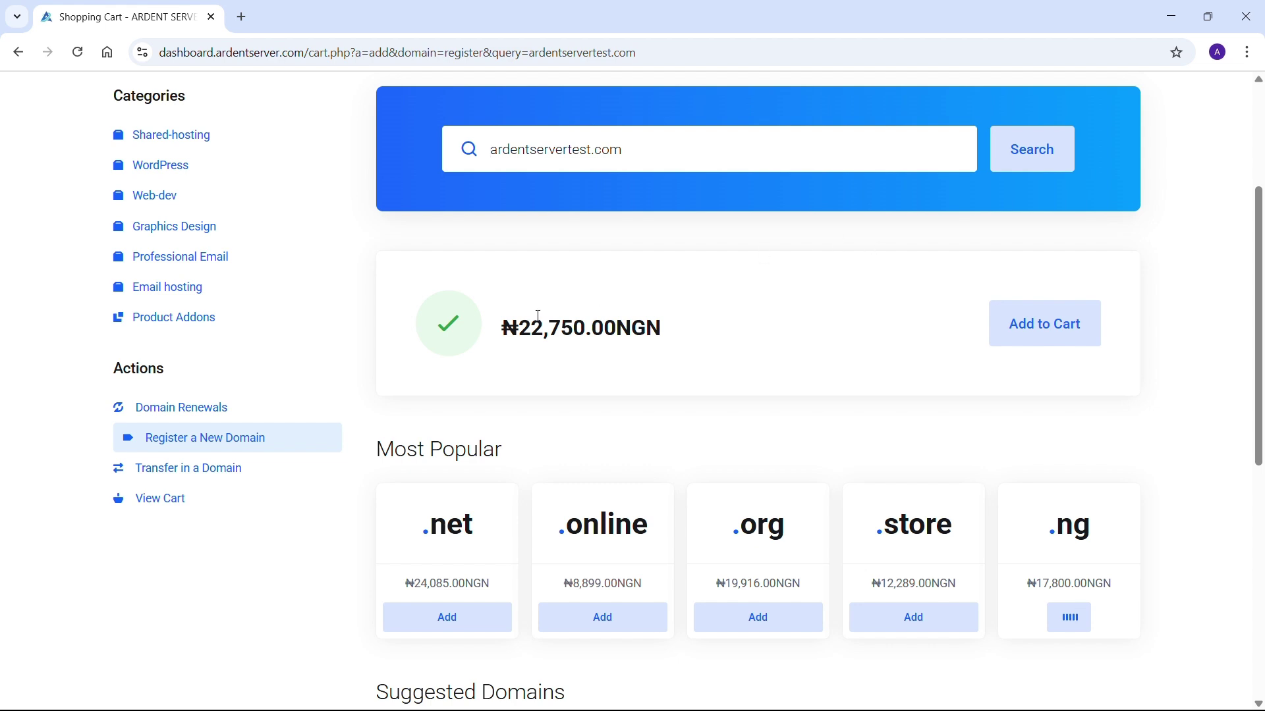
{"action": "left_click", "coordinate": [1043, 323]}
{"action": "scroll", "coordinate": [750, 315], "scroll_direction": "up", "scroll_amount": 1}
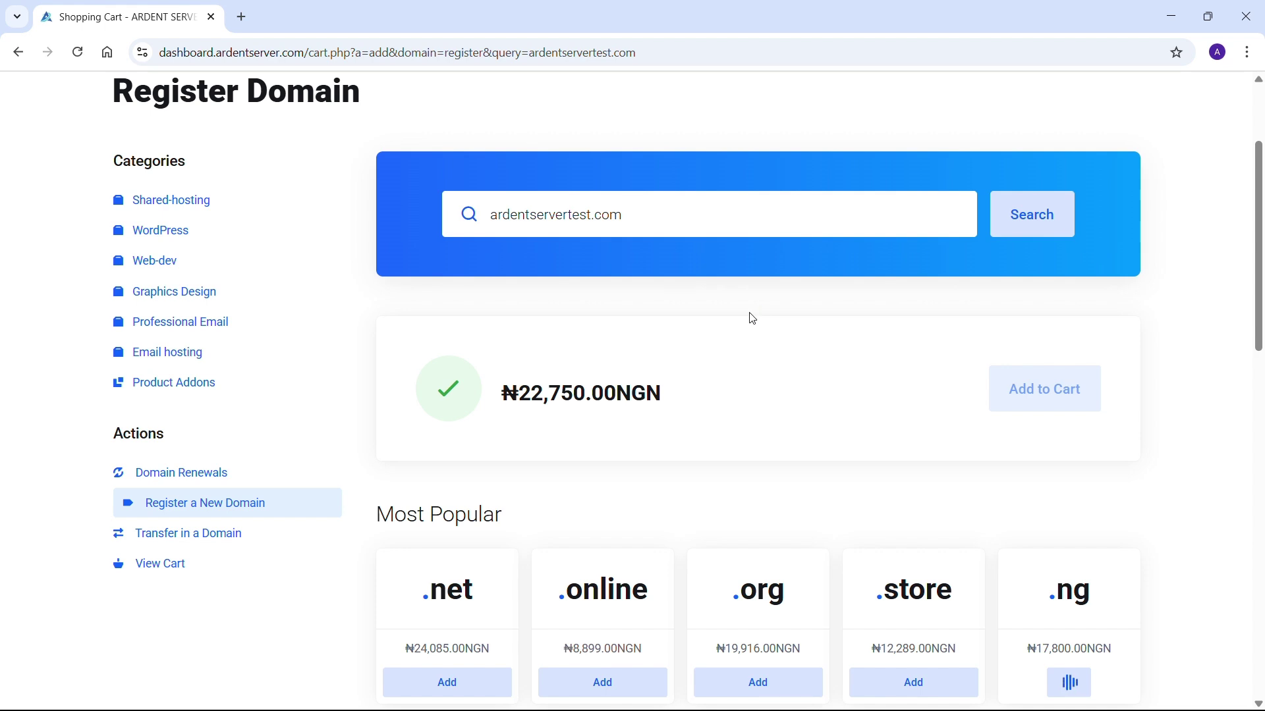
{"action": "scroll", "coordinate": [753, 318], "scroll_direction": "down", "scroll_amount": 2}
{"action": "left_click", "coordinate": [1042, 277]}
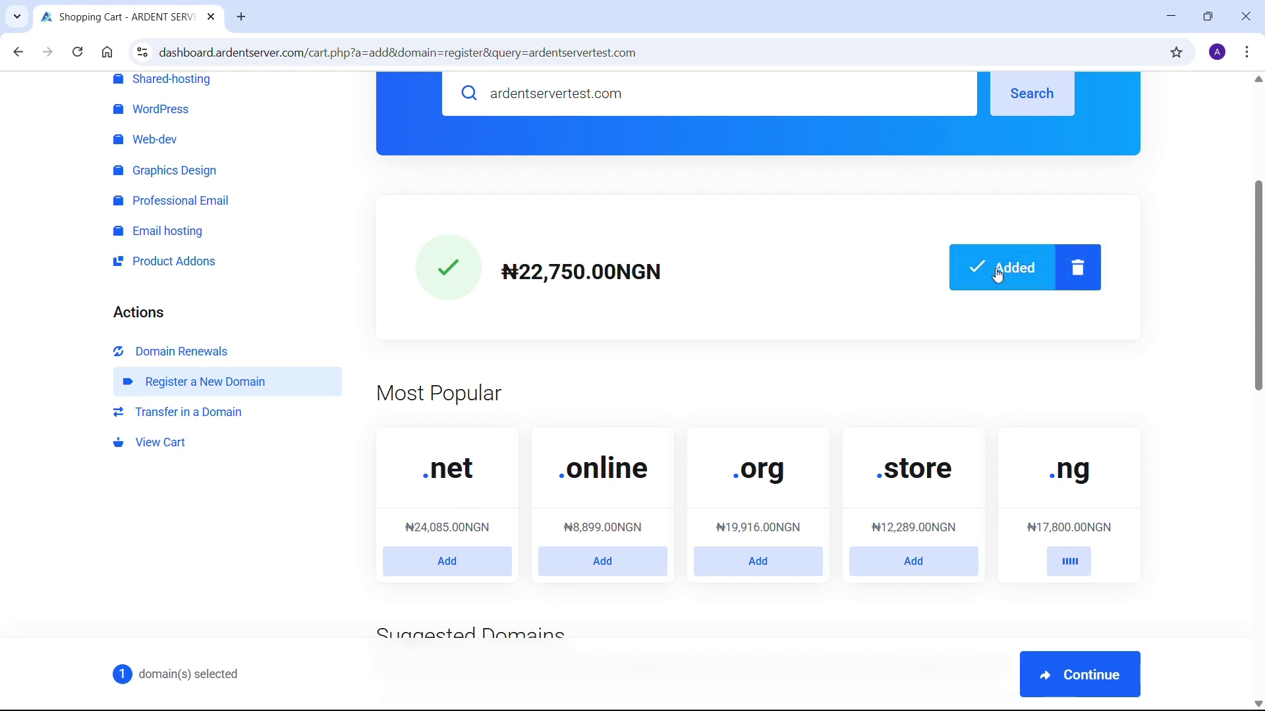
- Continue to the domain configuration and enable DNS Management and ID Protection for ardentservertest.com
{"action": "left_click", "coordinate": [1060, 673]}
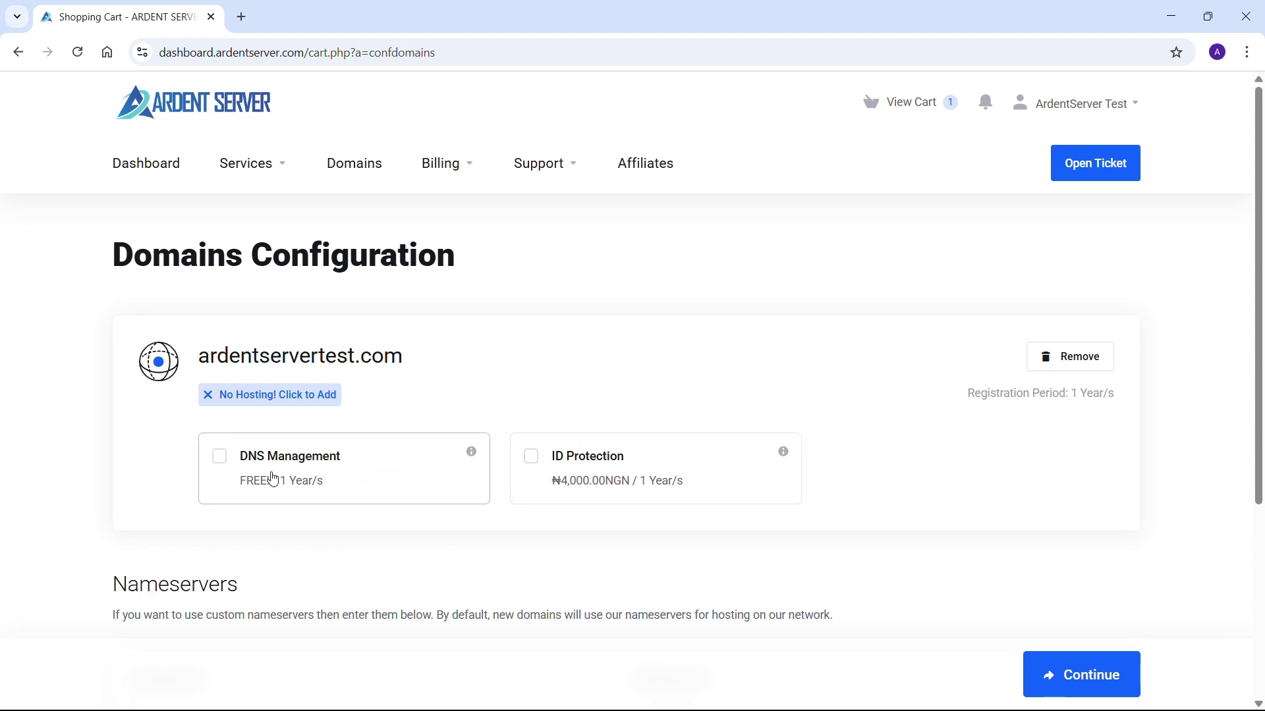
{"action": "left_click", "coordinate": [221, 457]}
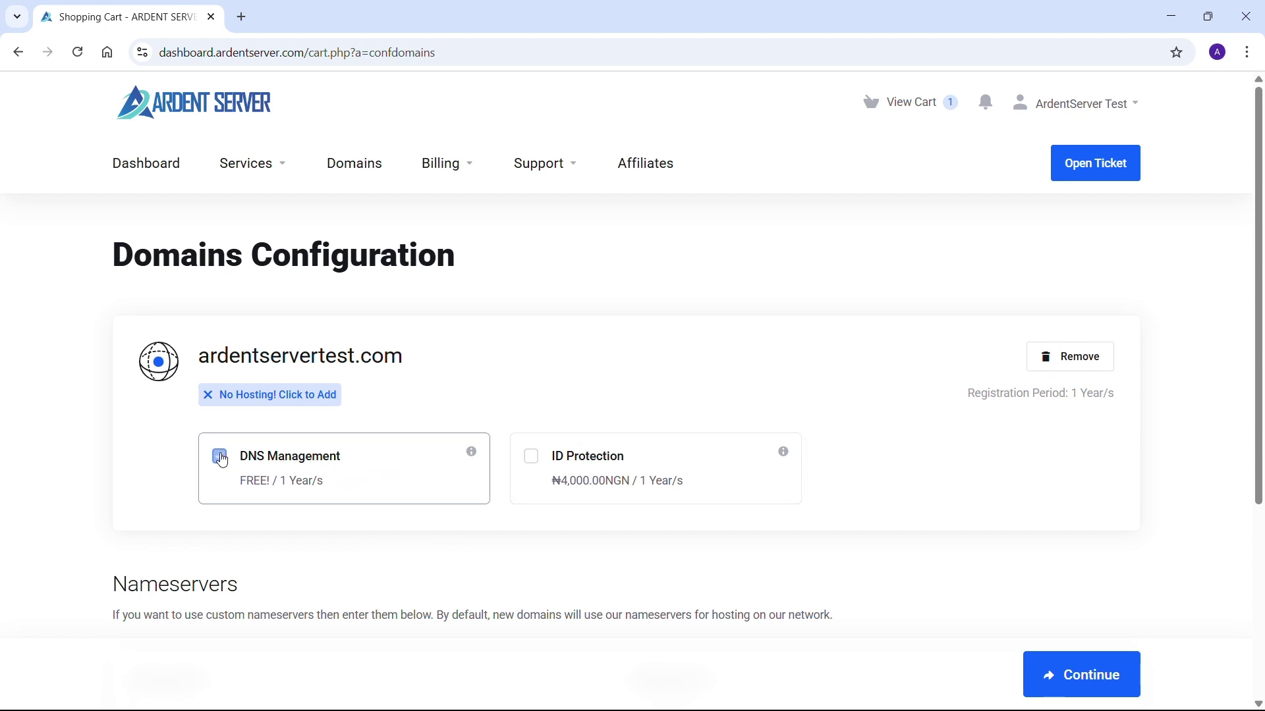
{"action": "left_click", "coordinate": [532, 457]}
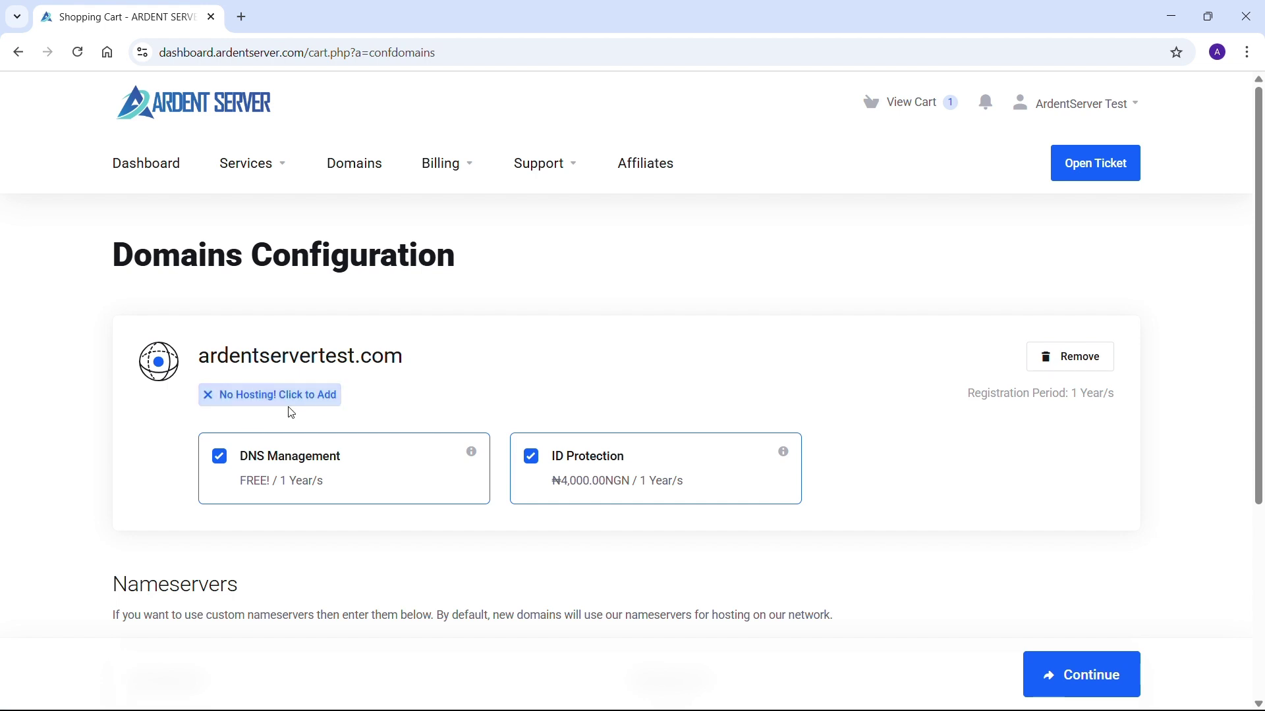
- Examine the nameserver fields and the remaining options of the domain configuration
{"action": "scroll", "coordinate": [322, 440], "scroll_direction": "down", "scroll_amount": 3}
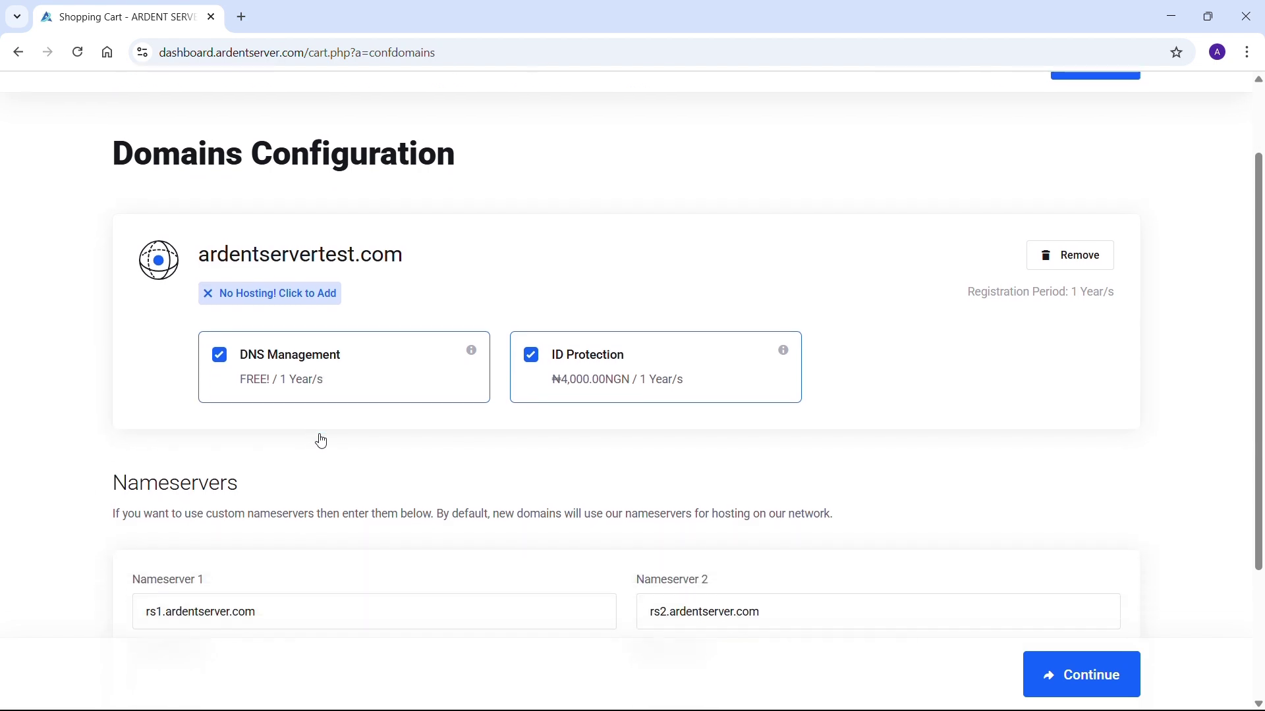
{"action": "scroll", "coordinate": [319, 441], "scroll_direction": "up", "scroll_amount": 2}
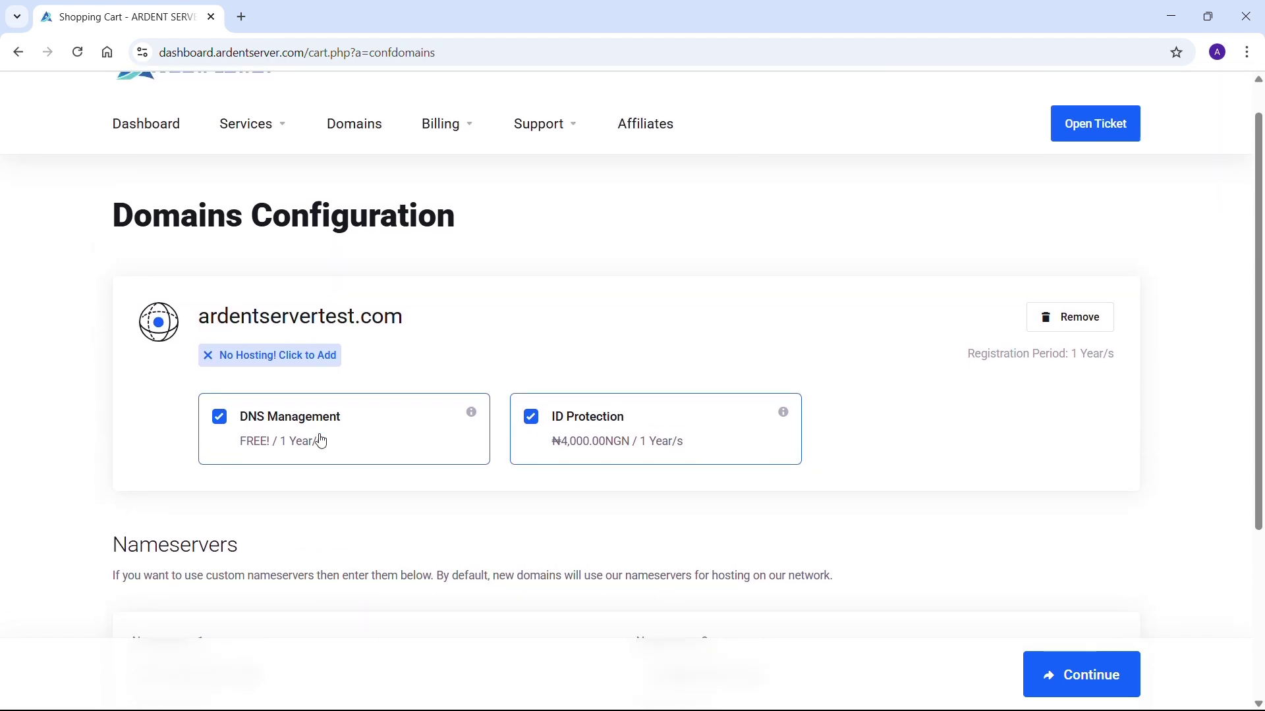
{"action": "scroll", "coordinate": [319, 439], "scroll_direction": "down", "scroll_amount": 5}
{"action": "scroll", "coordinate": [892, 393], "scroll_direction": "down", "scroll_amount": 2}
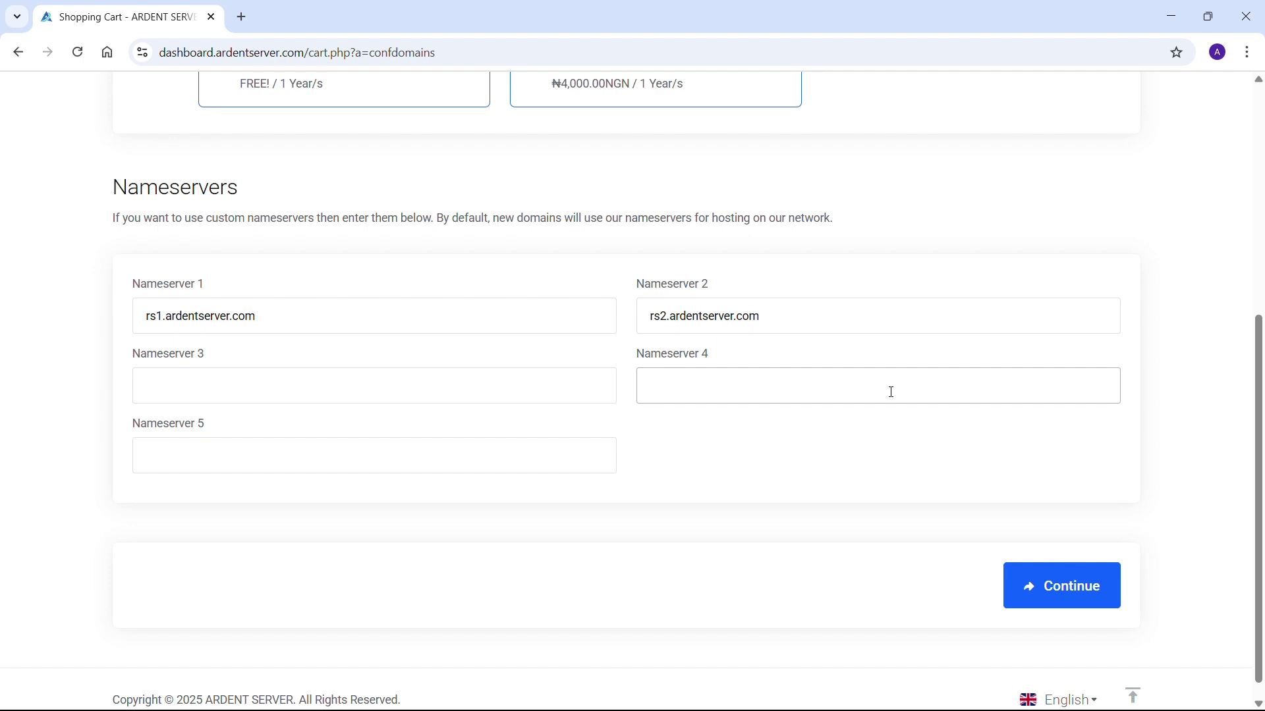
{"action": "scroll", "coordinate": [892, 392], "scroll_direction": "up", "scroll_amount": 1}
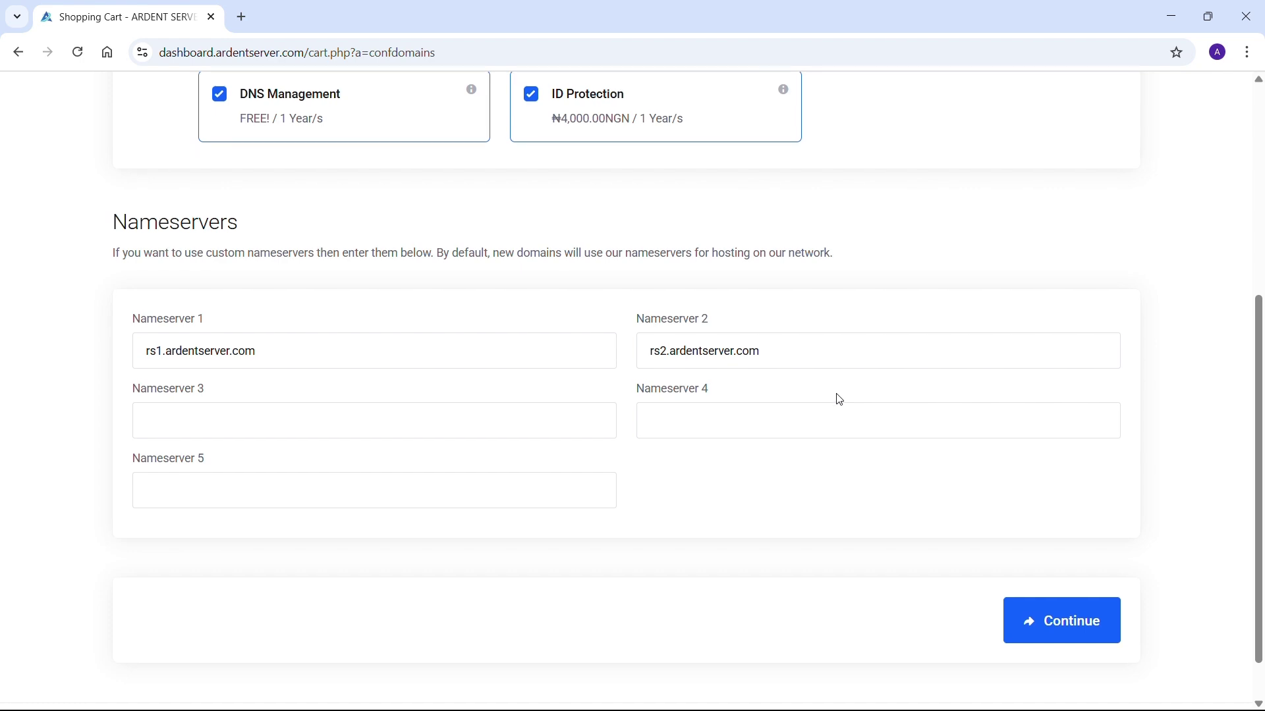
{"action": "scroll", "coordinate": [838, 399], "scroll_direction": "up", "scroll_amount": 1}
{"action": "scroll", "coordinate": [837, 398], "scroll_direction": "down", "scroll_amount": 1}
{"action": "left_click", "coordinate": [839, 394]}
{"action": "scroll", "coordinate": [838, 394], "scroll_direction": "up", "scroll_amount": 3}
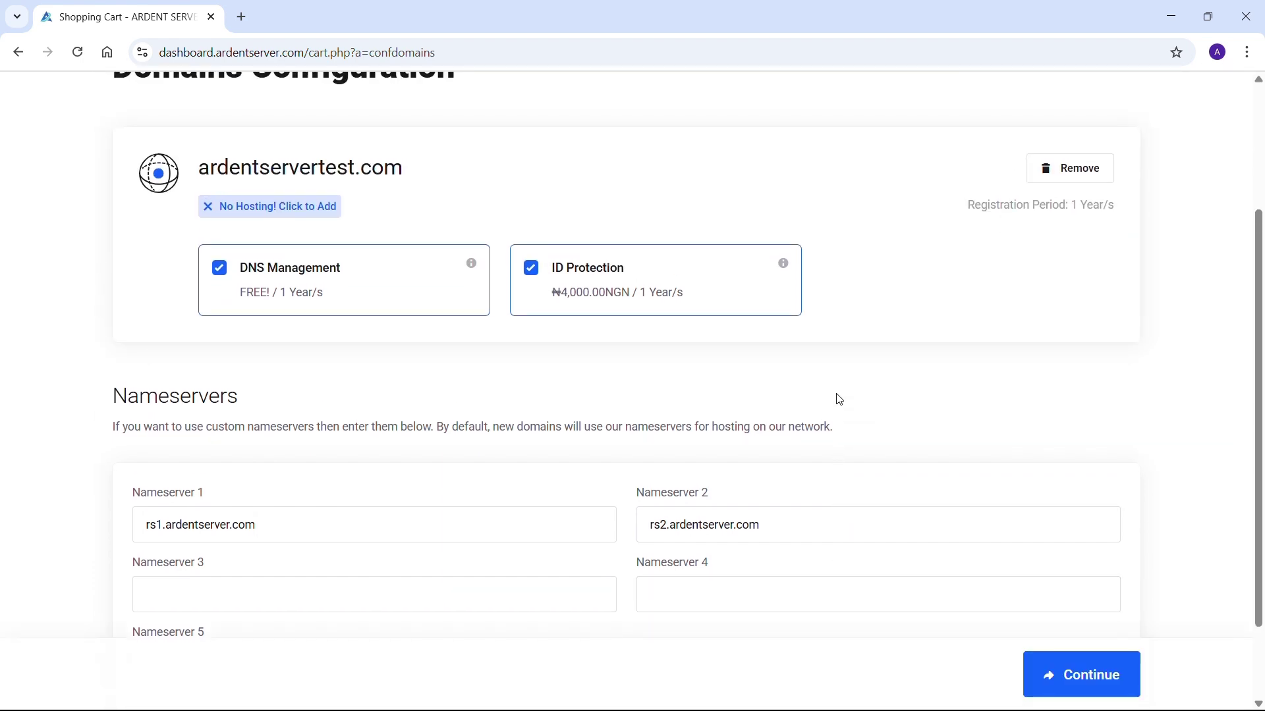
- Add the Shared Premium shared-hosting plan for ardentservertest.com, using the domain already in the shopping cart
{"action": "left_click", "coordinate": [277, 210]}
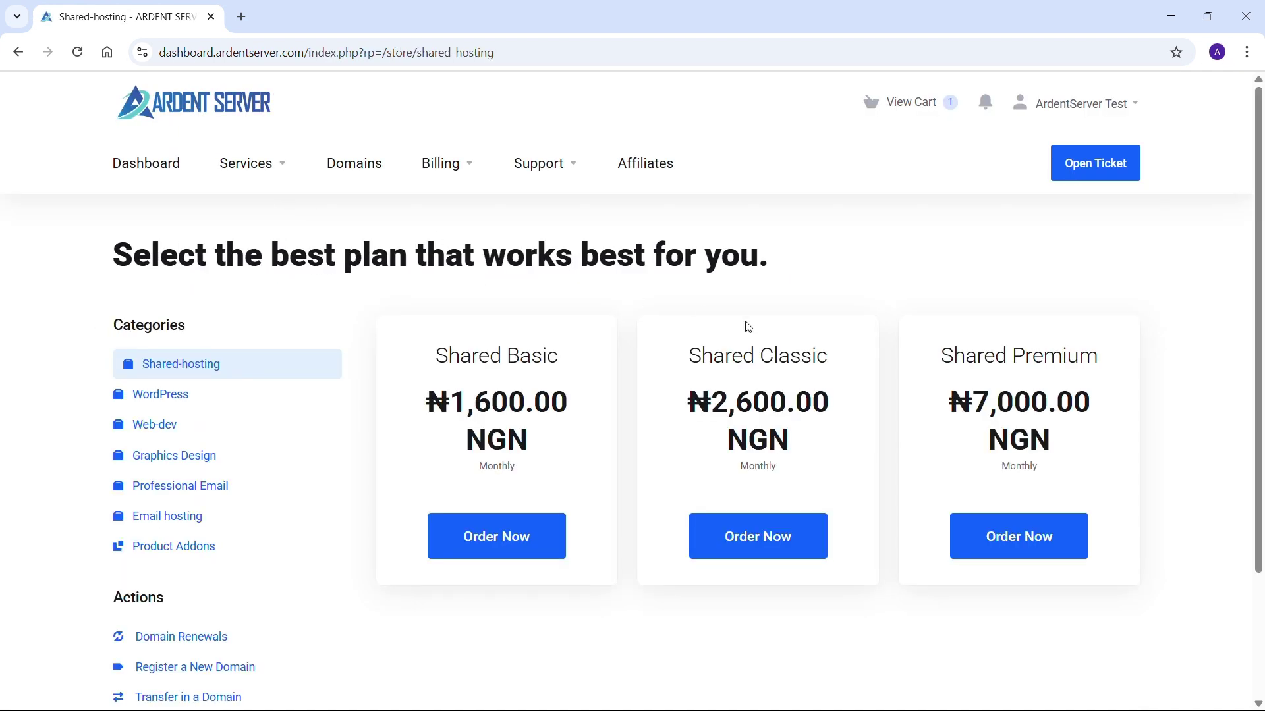
{"action": "scroll", "coordinate": [748, 327], "scroll_direction": "down", "scroll_amount": 3}
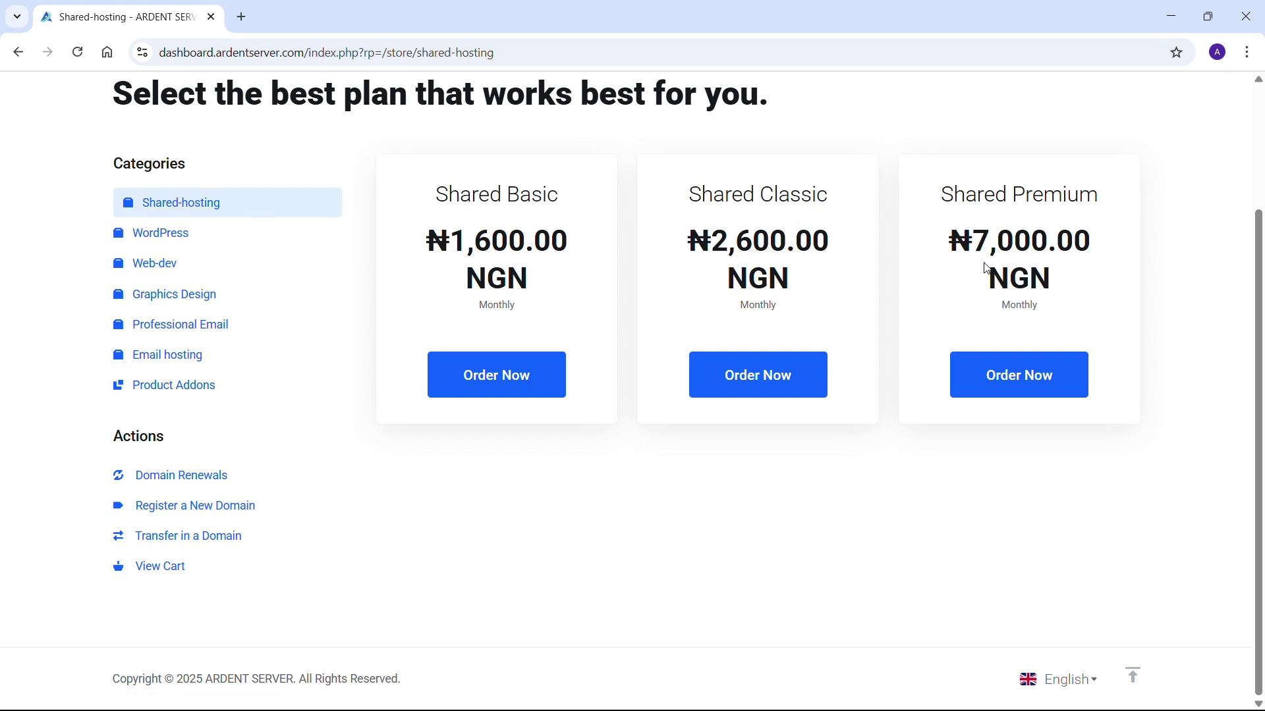
{"action": "left_click", "coordinate": [1046, 383]}
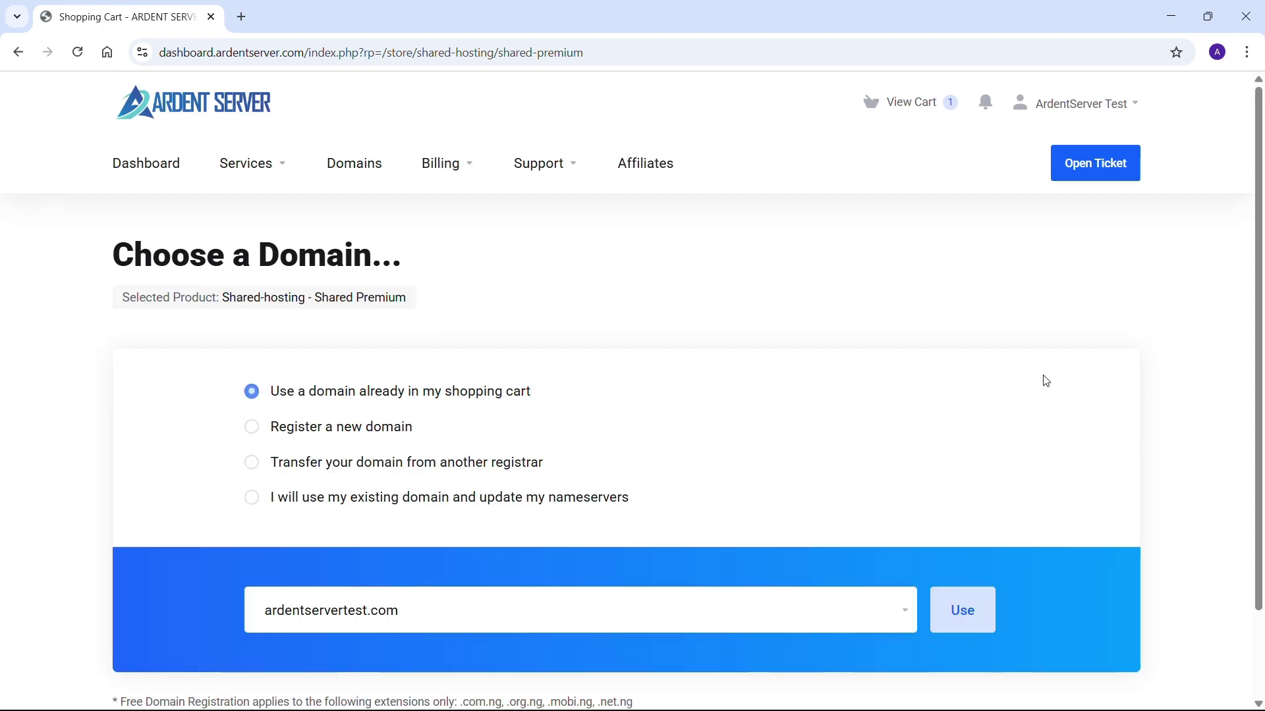
{"action": "scroll", "coordinate": [1047, 381], "scroll_direction": "down", "scroll_amount": 1}
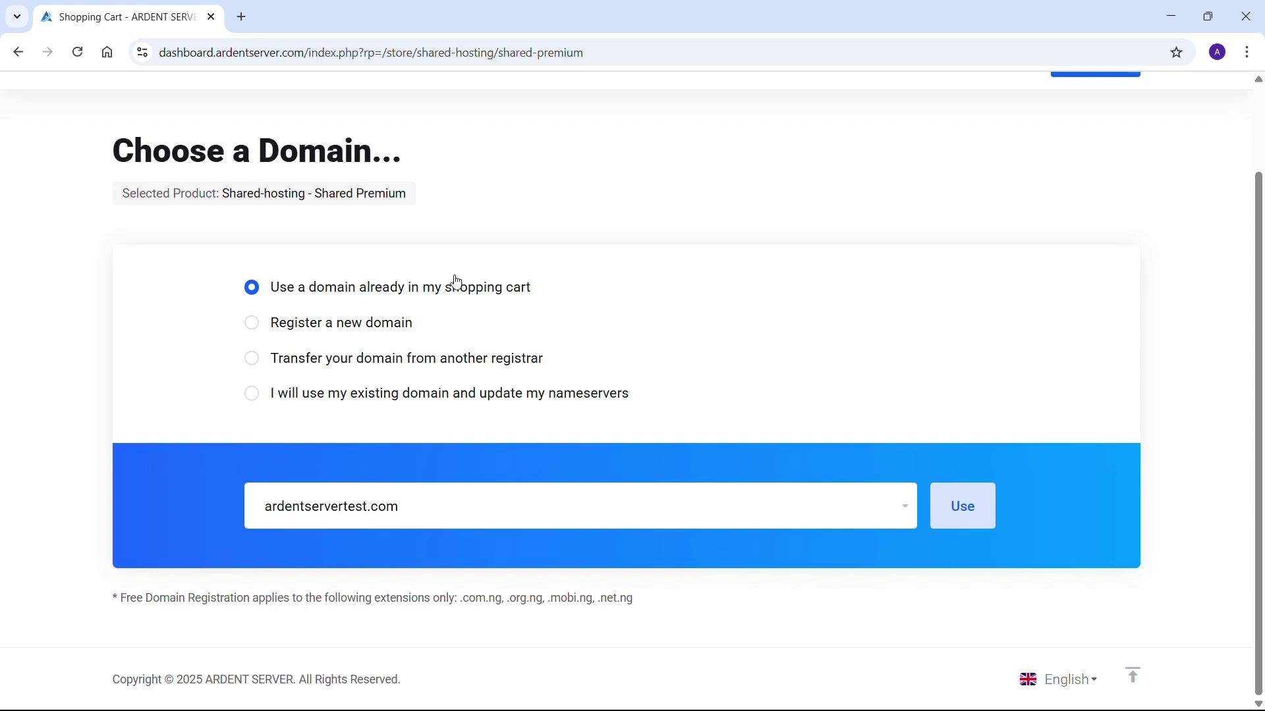
{"action": "left_click", "coordinate": [962, 487]}
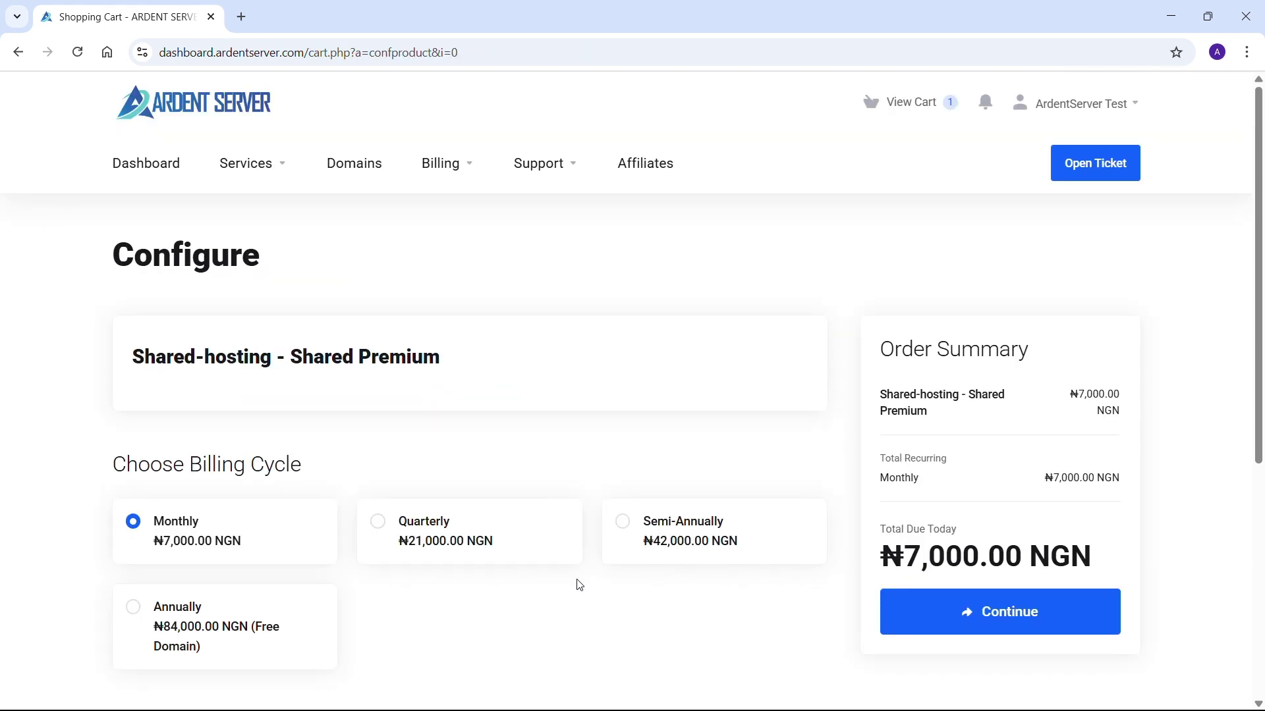
- Set the Shared Premium hosting's billing cycle to Annually and continue without an email addon
{"action": "scroll", "coordinate": [577, 585], "scroll_direction": "down", "scroll_amount": 1}
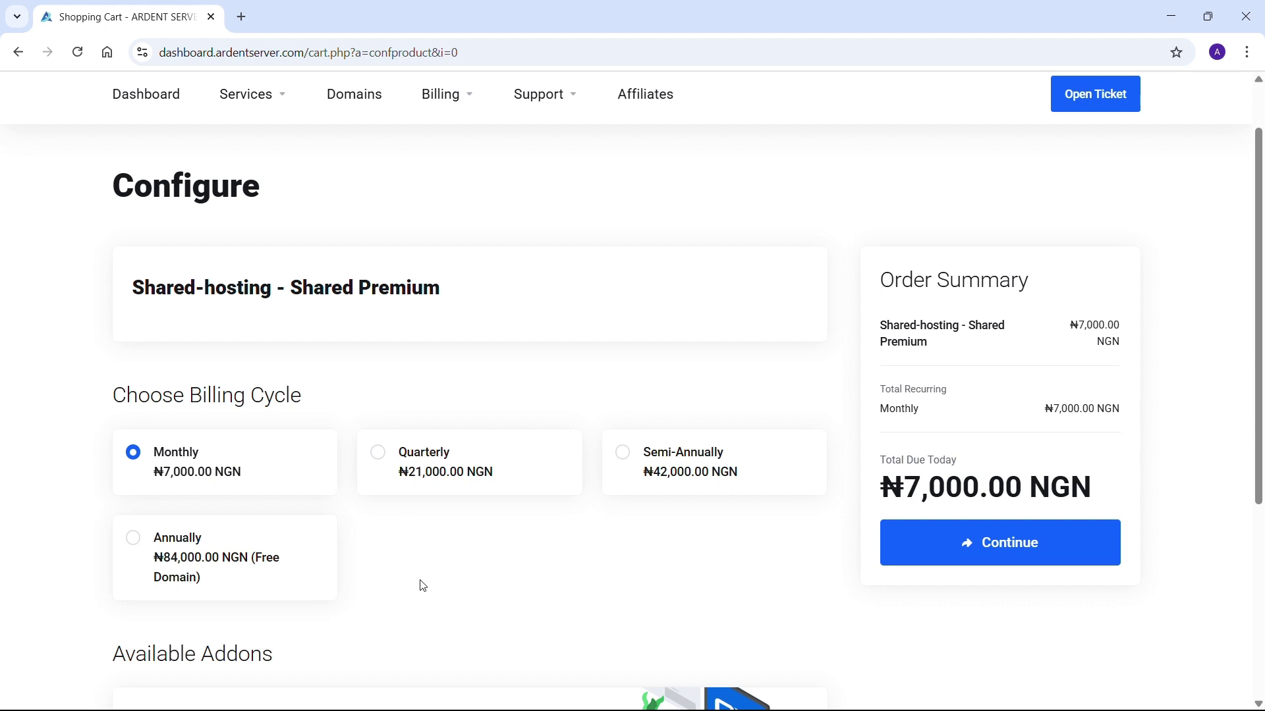
{"action": "left_click", "coordinate": [155, 545]}
{"action": "scroll", "coordinate": [738, 534], "scroll_direction": "down", "scroll_amount": 3}
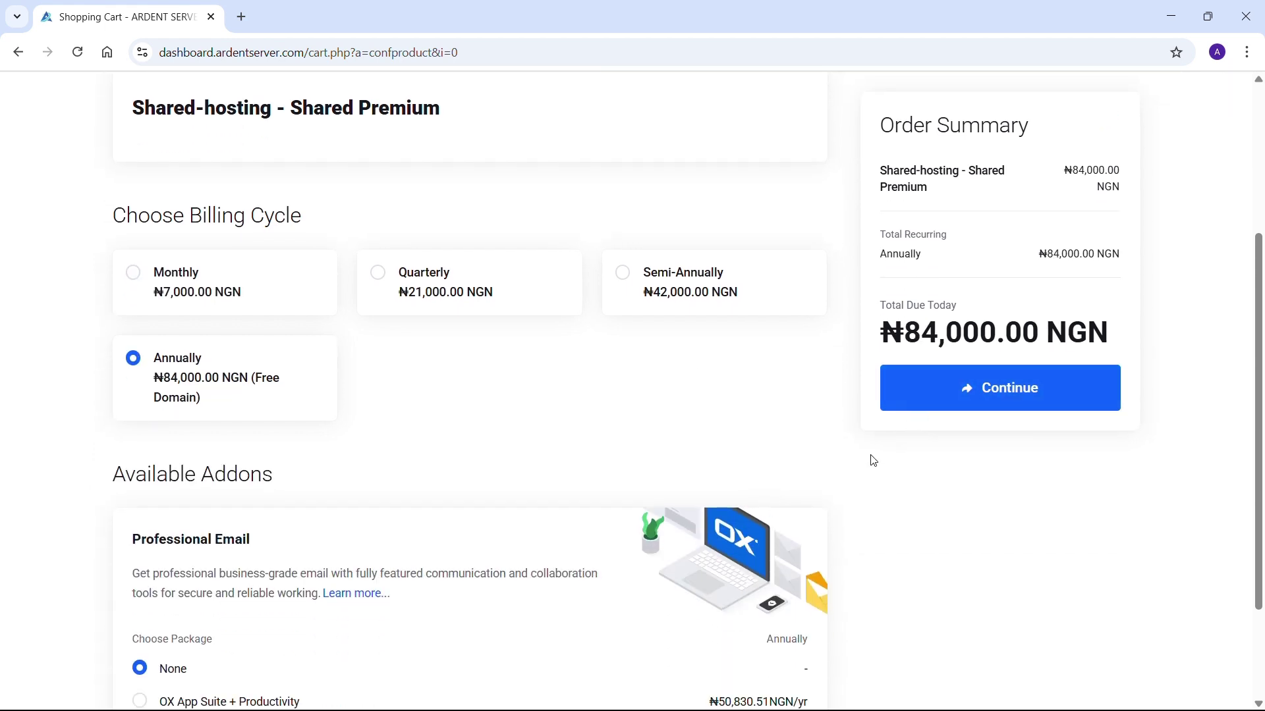
{"action": "left_click", "coordinate": [908, 408]}
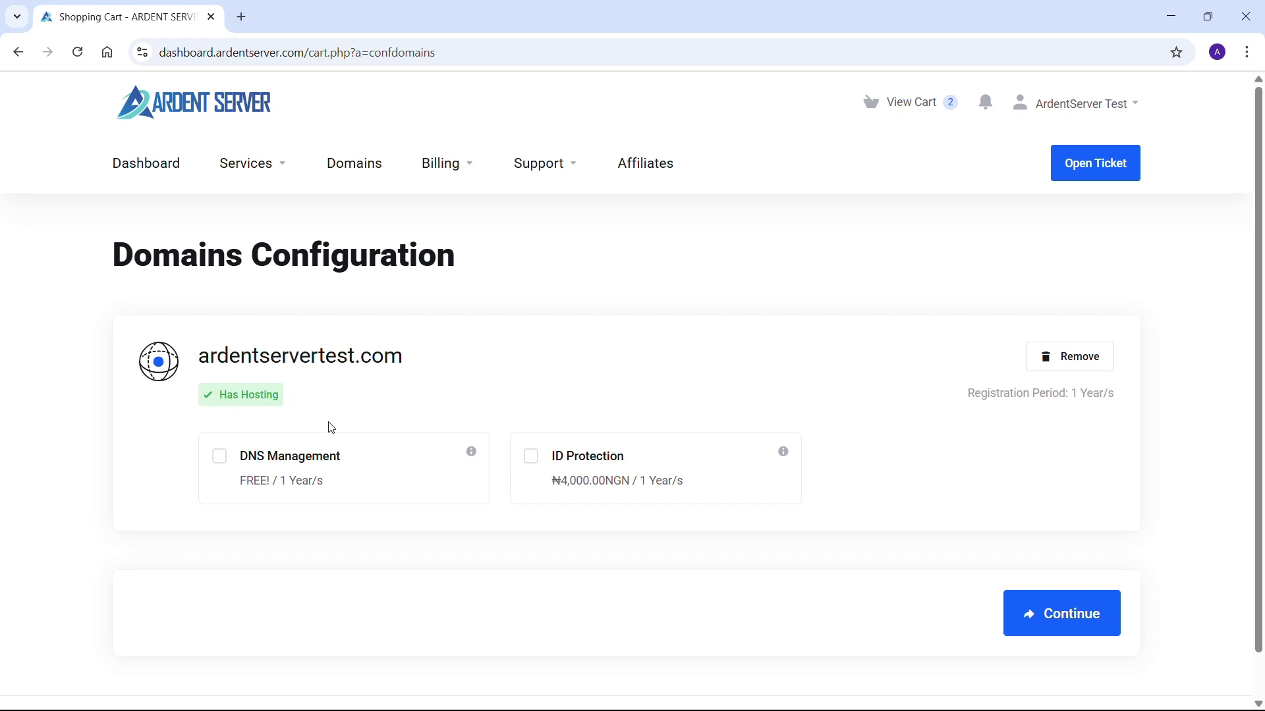
- Select DNS Management and ID Protection again for ardentservertest.com and proceed to the order review
{"action": "left_click", "coordinate": [247, 468]}
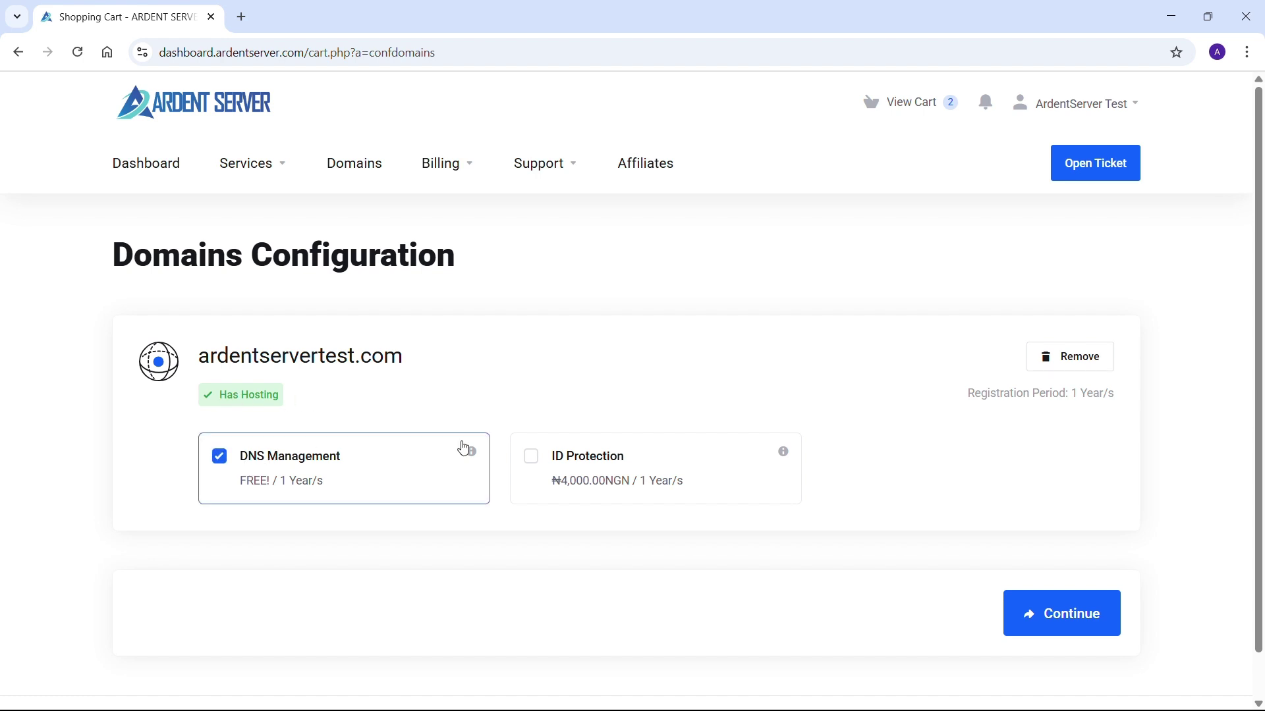
{"action": "left_click", "coordinate": [684, 461]}
{"action": "left_click", "coordinate": [1082, 600]}
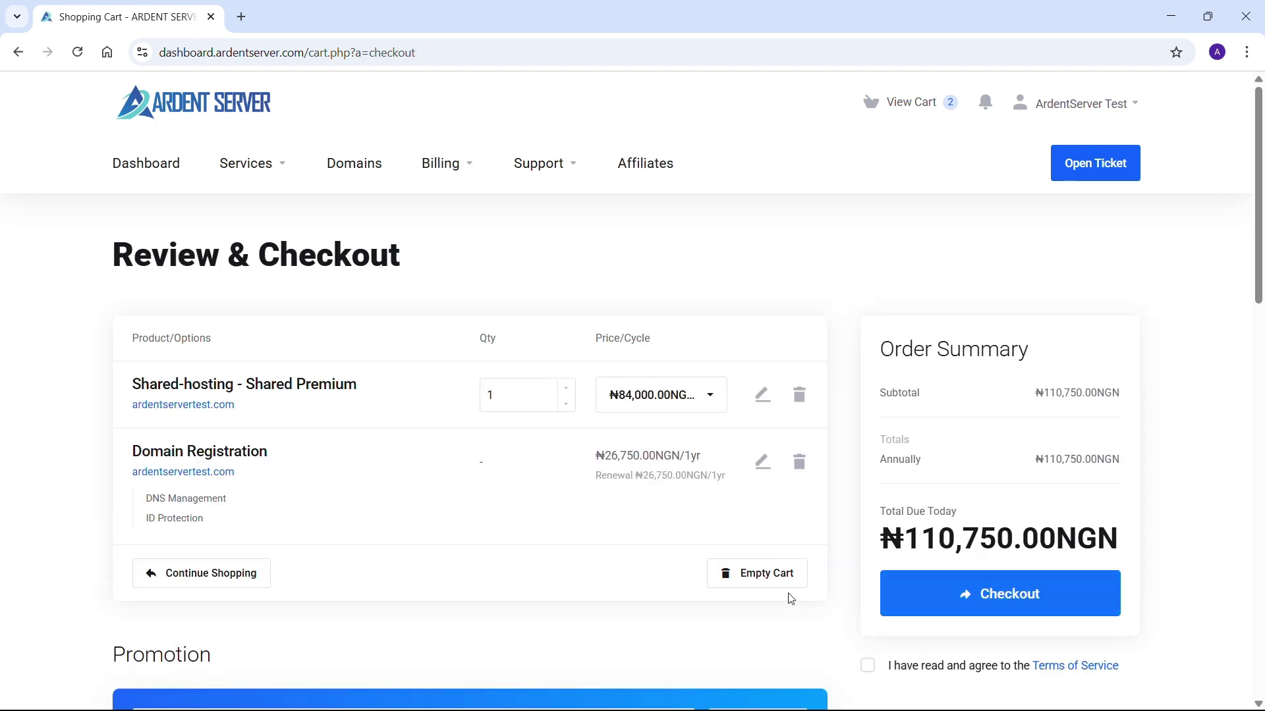
- Review the cart items, promotion field, billing details, domain registrant information and payment method of the order
{"action": "scroll", "coordinate": [786, 599], "scroll_direction": "down", "scroll_amount": 2}
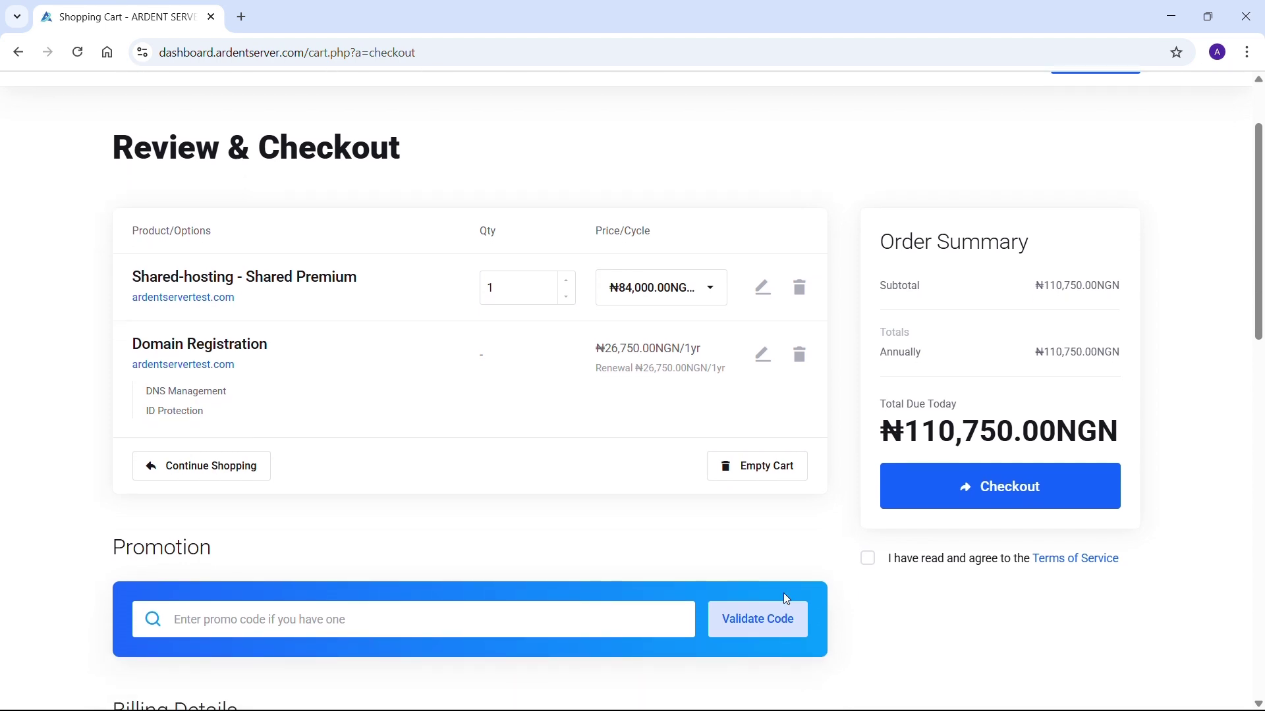
{"action": "scroll", "coordinate": [787, 600], "scroll_direction": "down", "scroll_amount": 3}
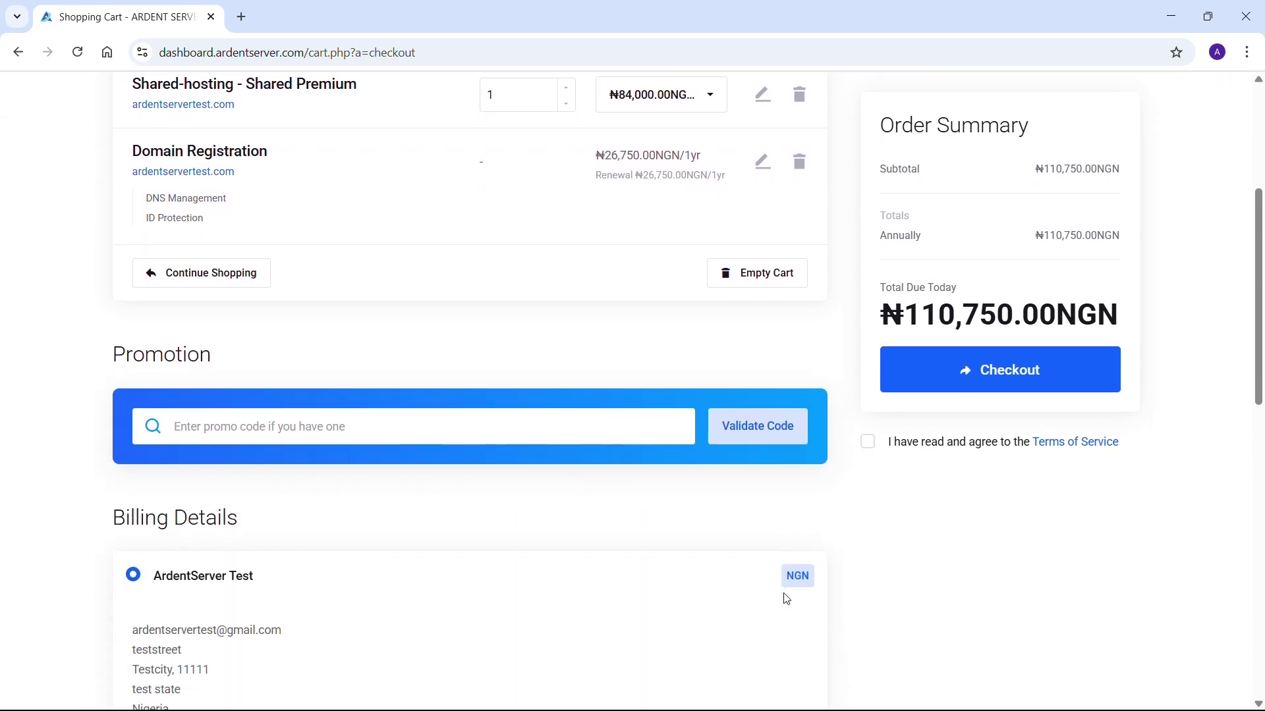
{"action": "scroll", "coordinate": [786, 601], "scroll_direction": "up", "scroll_amount": 2}
{"action": "scroll", "coordinate": [787, 599], "scroll_direction": "up", "scroll_amount": 2}
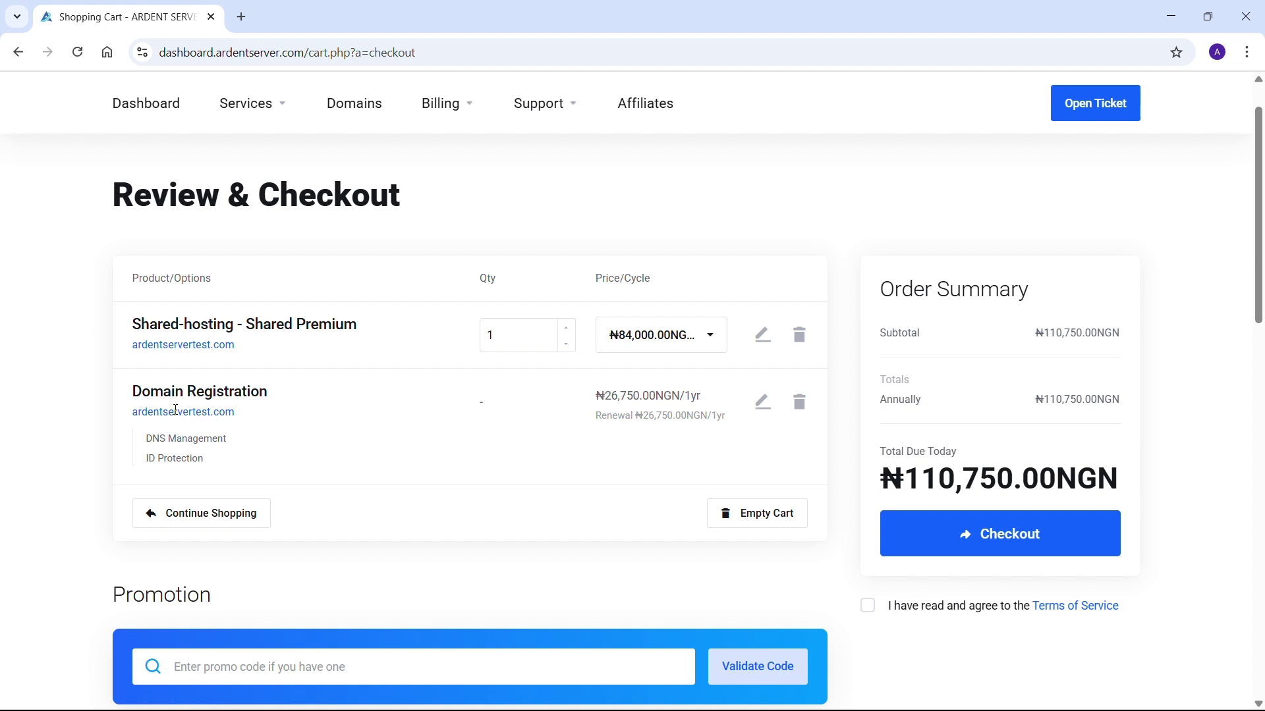
{"action": "mouse_move", "coordinate": [195, 440]}
{"action": "mouse_move", "coordinate": [226, 461]}
{"action": "scroll", "coordinate": [520, 483], "scroll_direction": "down", "scroll_amount": 3}
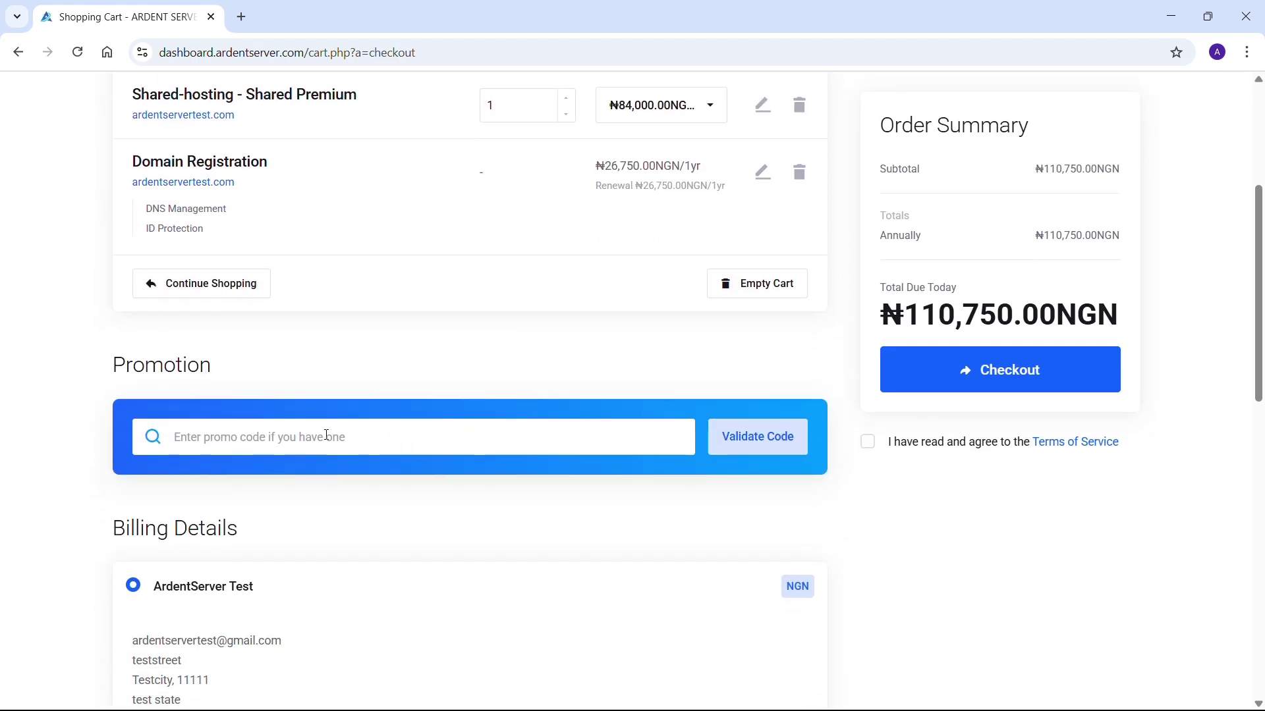
{"action": "scroll", "coordinate": [327, 435], "scroll_direction": "down", "scroll_amount": 1}
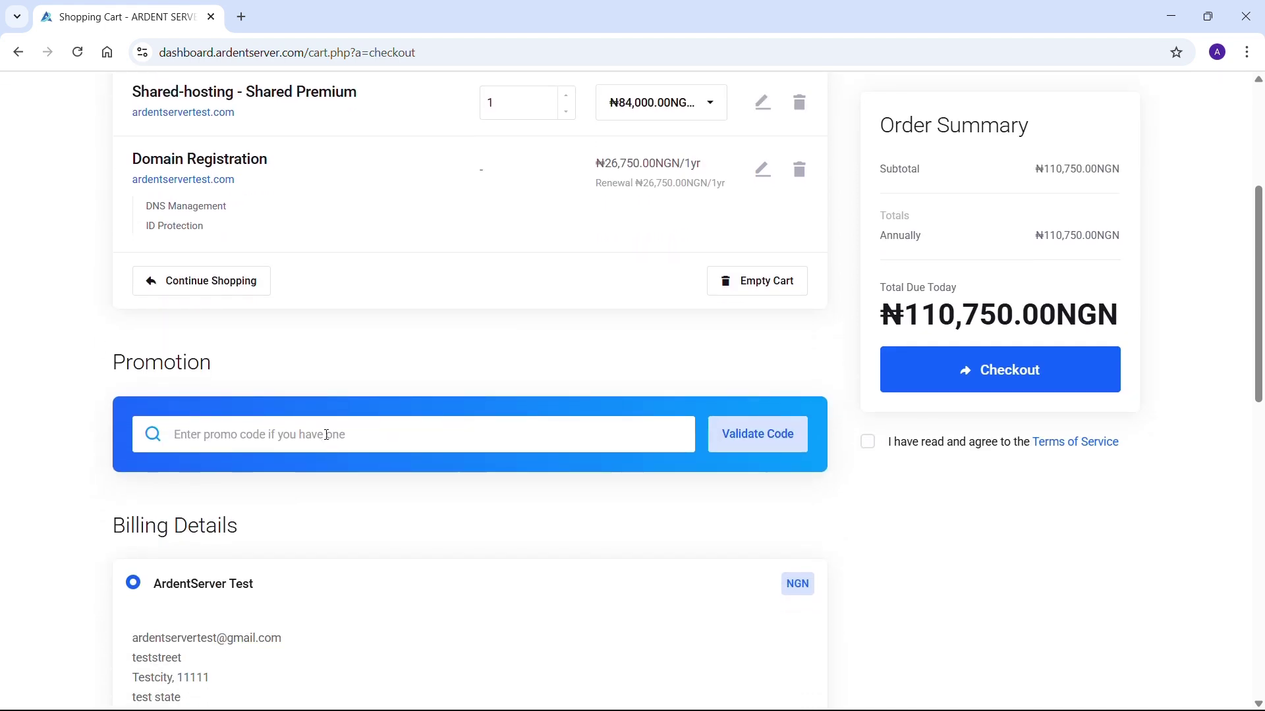
{"action": "scroll", "coordinate": [327, 435], "scroll_direction": "down", "scroll_amount": 3}
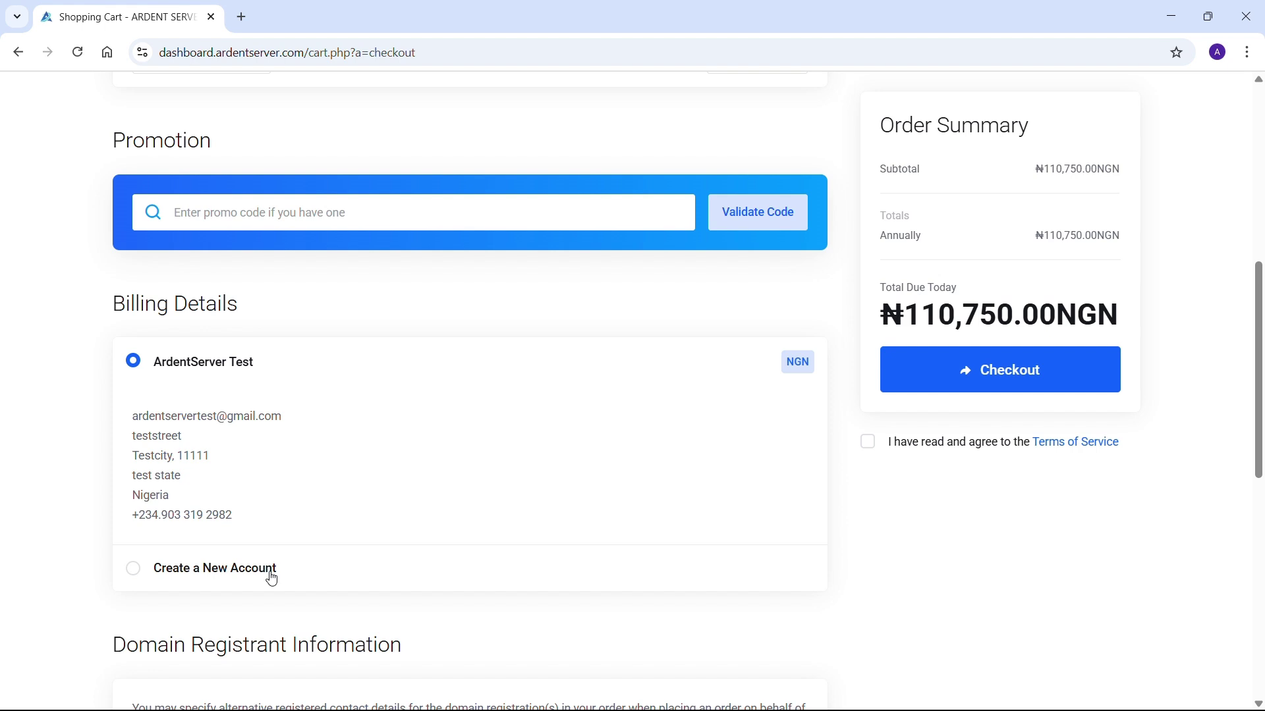
{"action": "scroll", "coordinate": [272, 578], "scroll_direction": "down", "scroll_amount": 4}
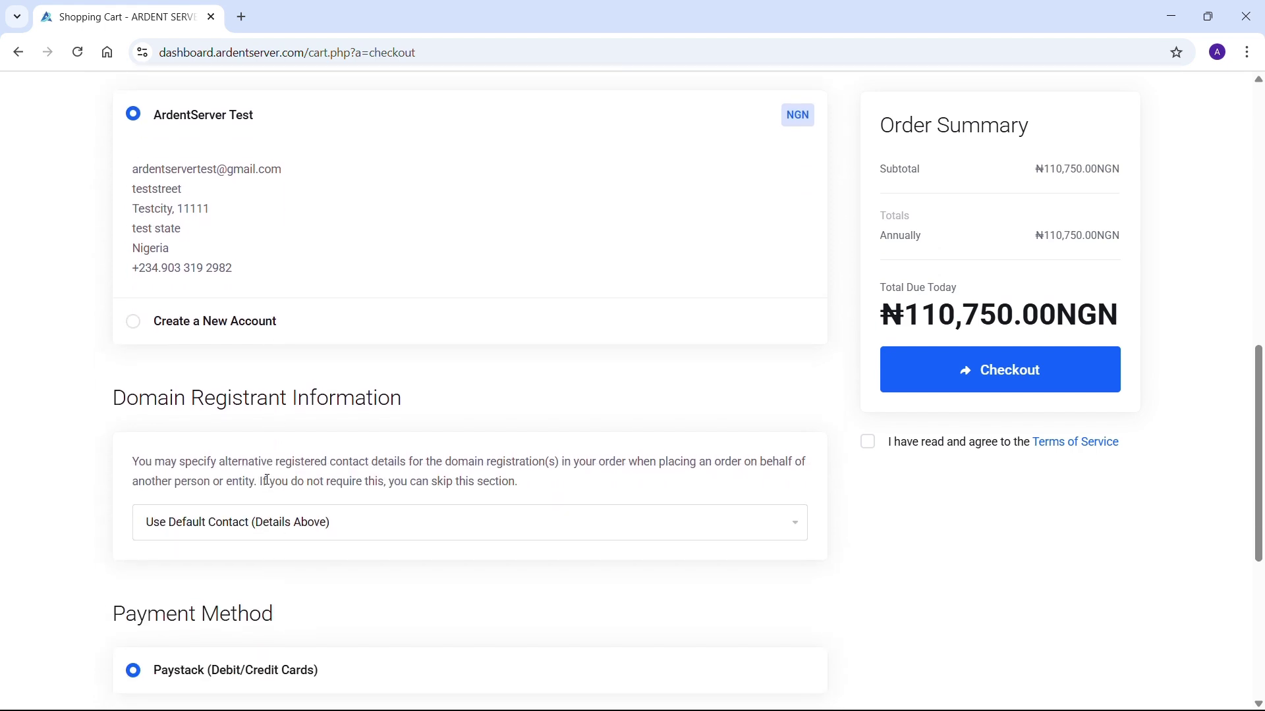
{"action": "scroll", "coordinate": [353, 587], "scroll_direction": "down", "scroll_amount": 4}
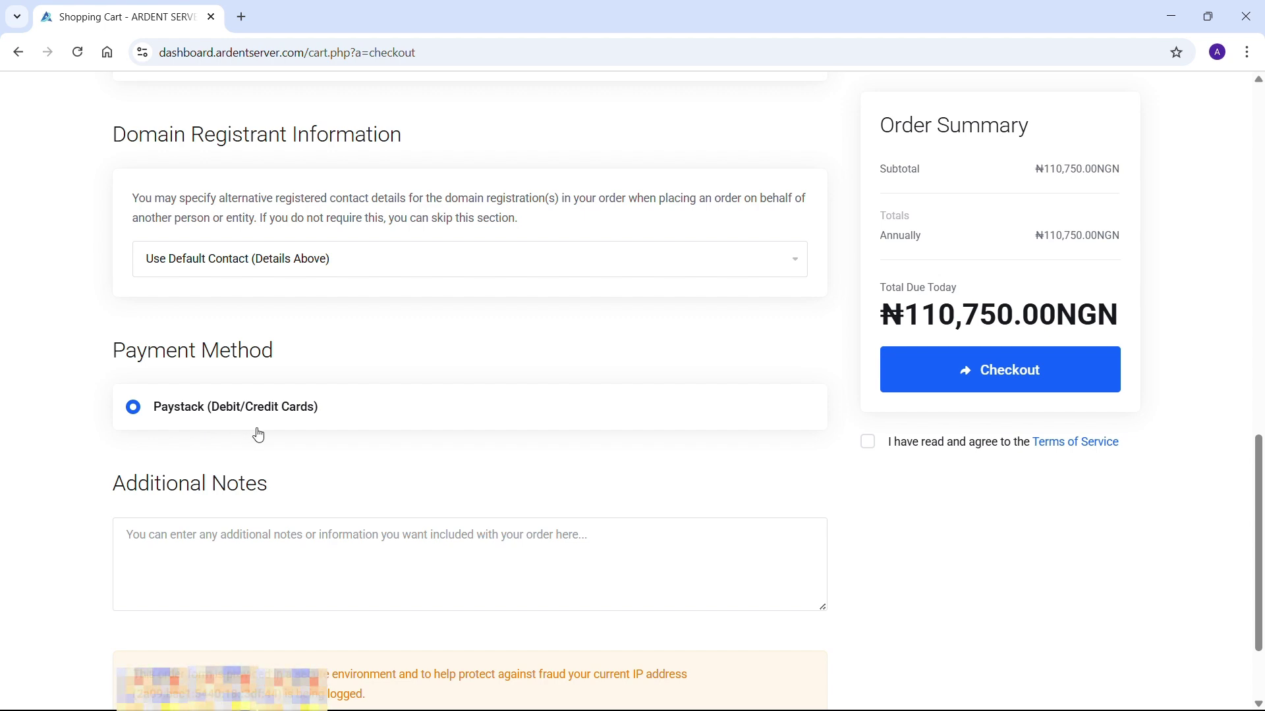
- Agree to the Terms of Service and check out the order with Paystack (Debit/Credit Cards) as the payment method
{"action": "left_click", "coordinate": [868, 442]}
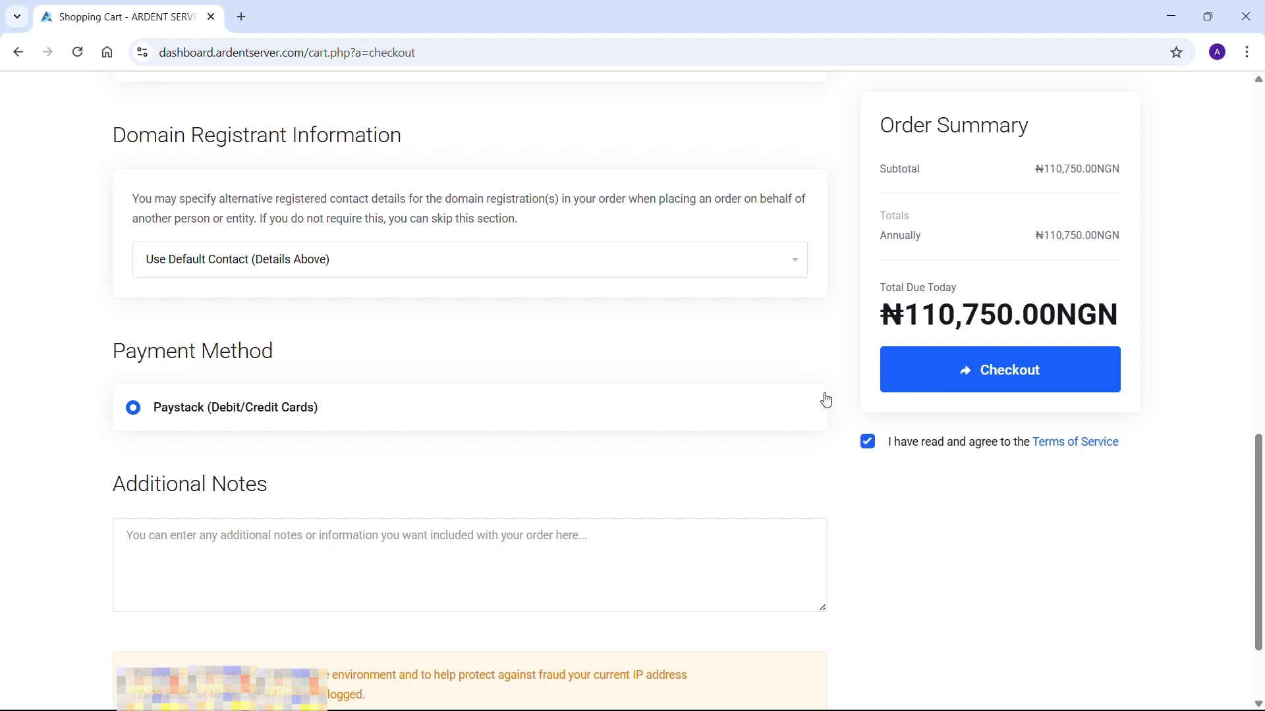
{"action": "scroll", "coordinate": [827, 401], "scroll_direction": "up", "scroll_amount": 1}
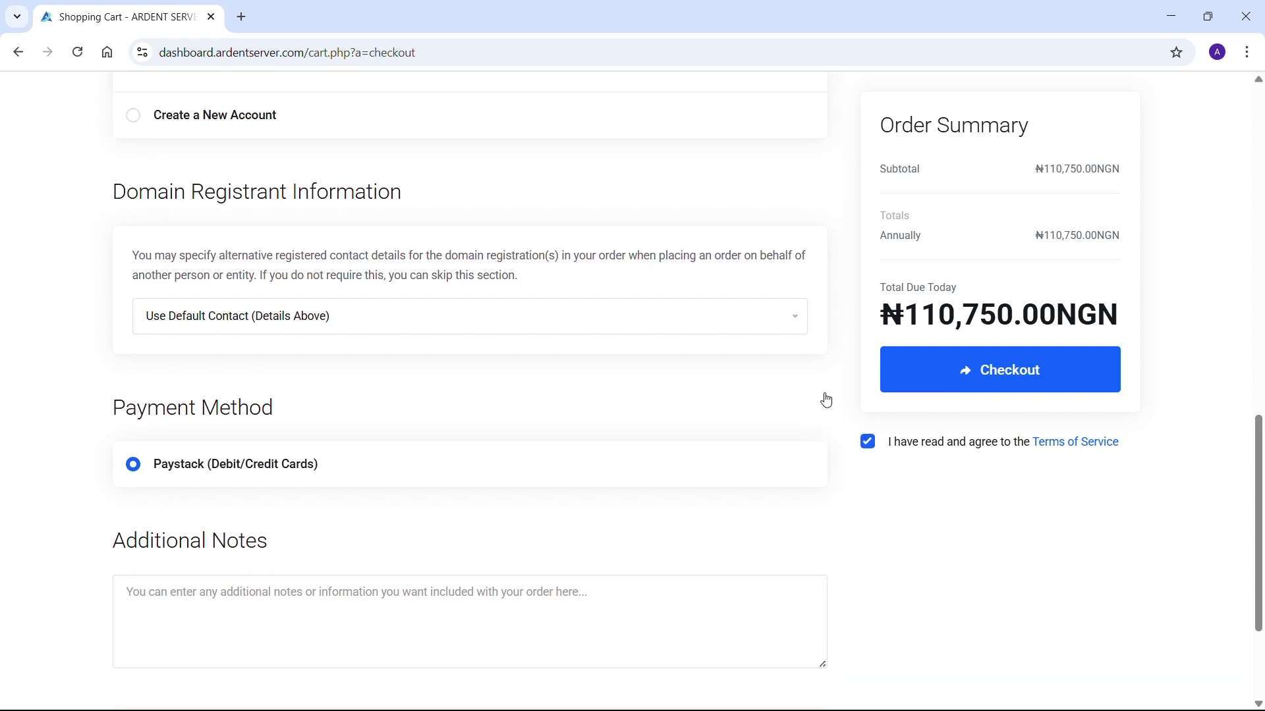
{"action": "left_click", "coordinate": [979, 378]}
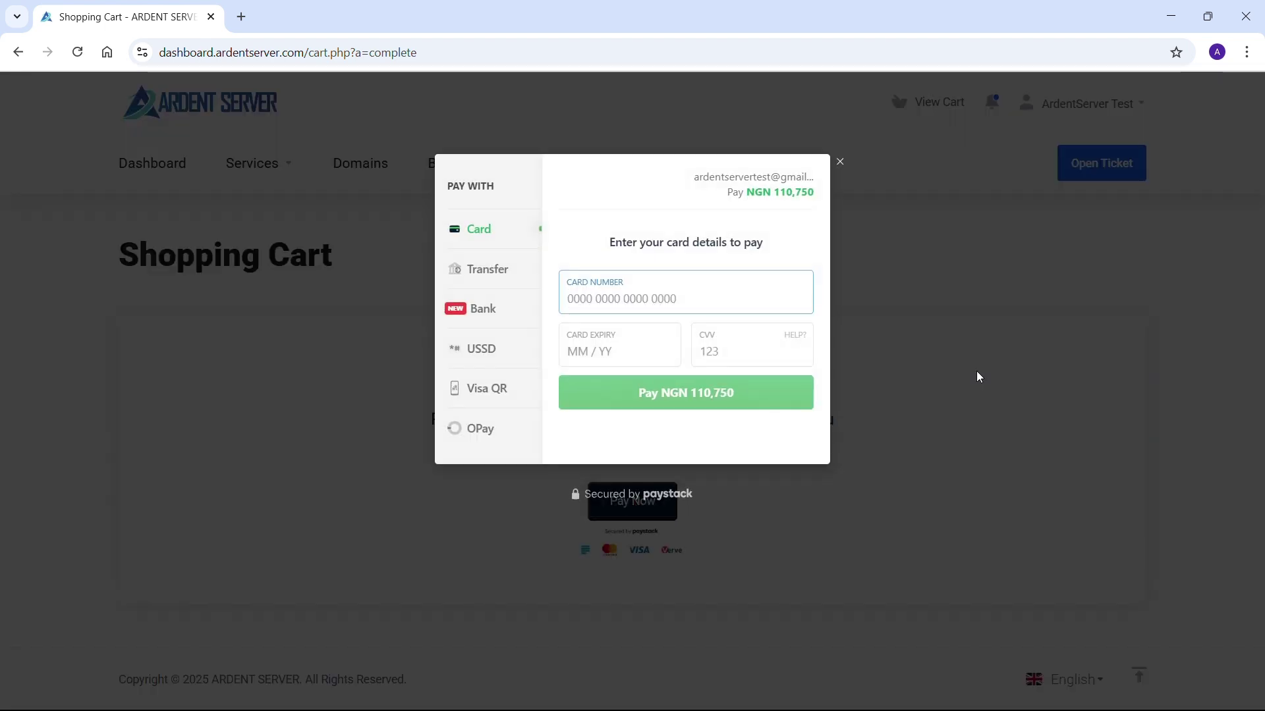
{"action": "left_click", "coordinate": [976, 370]}
{"action": "key", "text": "ctrl+a"}
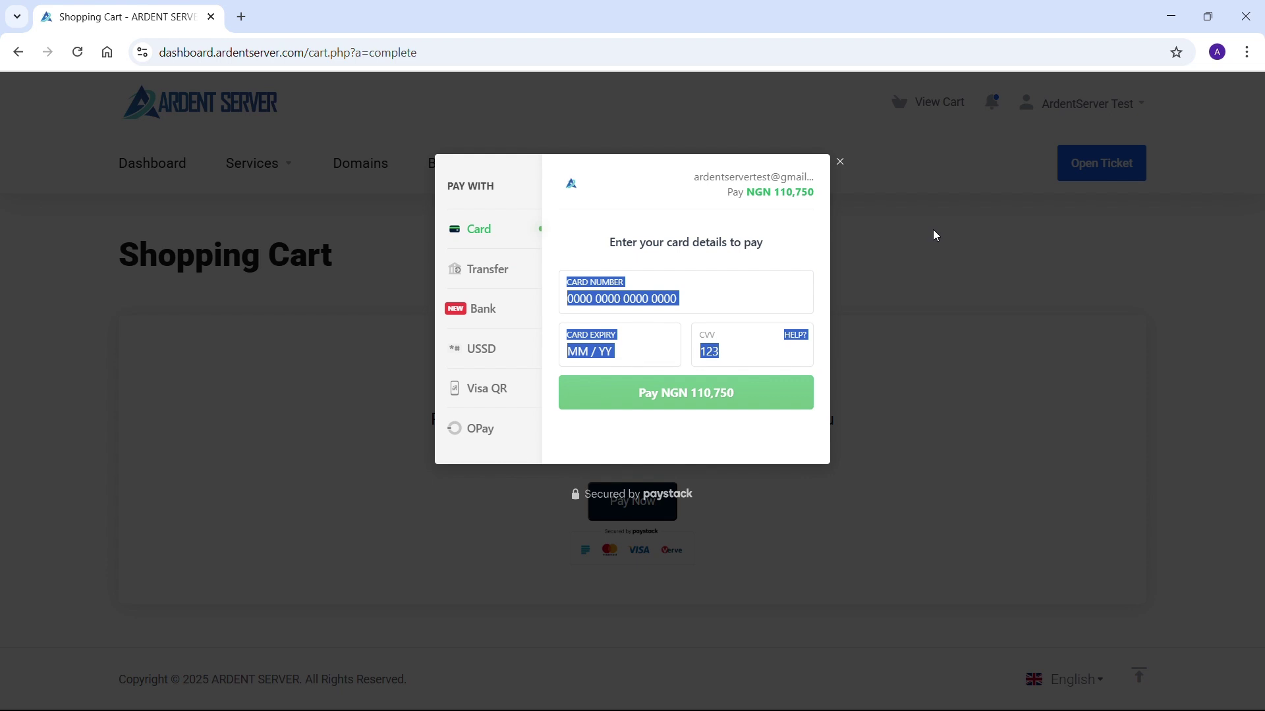
{"action": "left_click", "coordinate": [805, 219]}
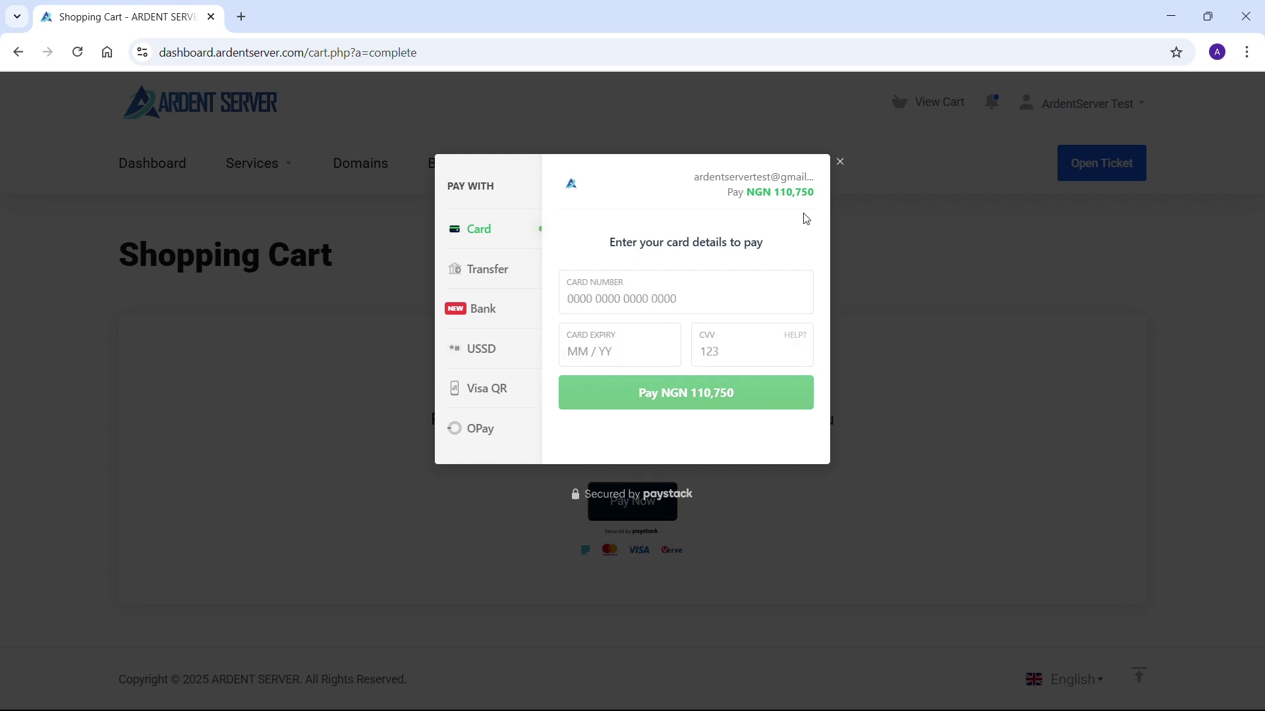